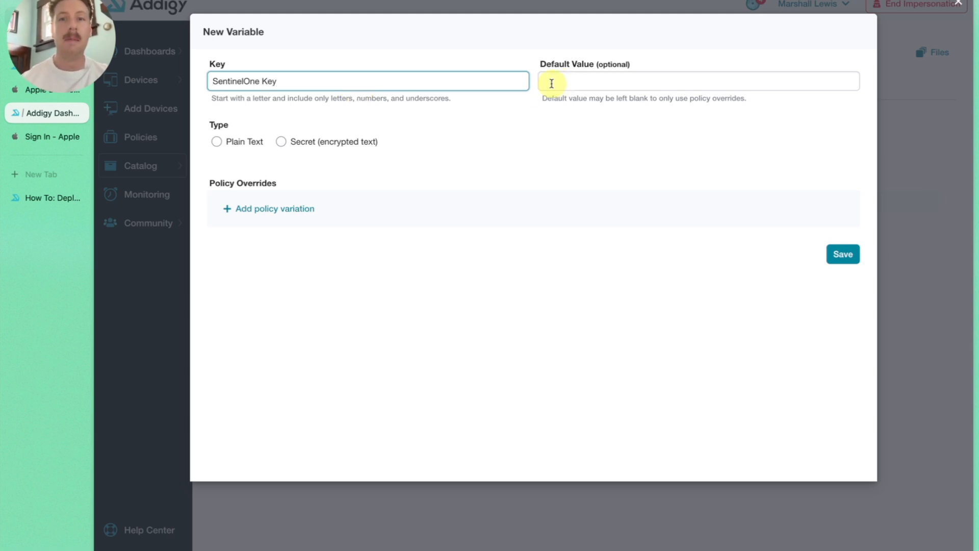
Step: Set the new SentinelOne Key variable's type to Plain Text
click(238, 143)
click(282, 142)
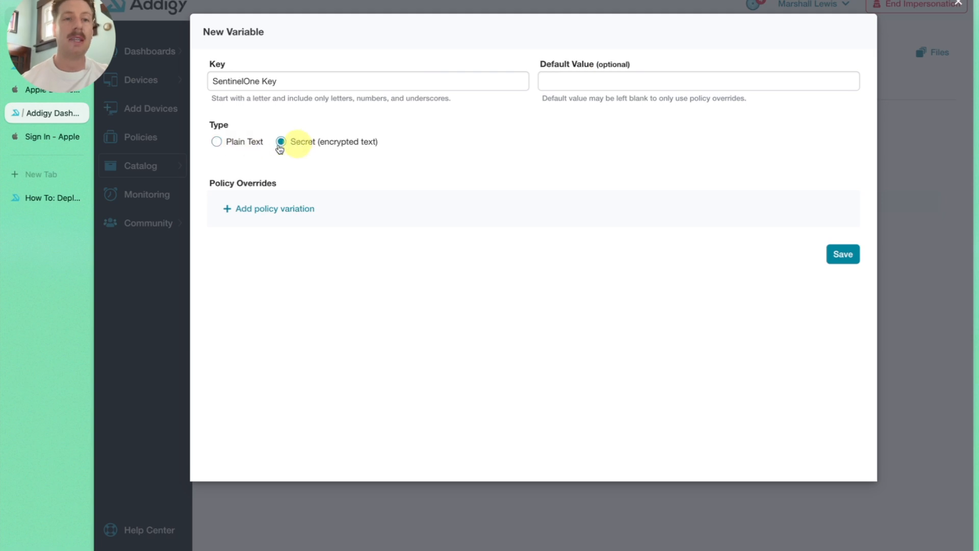
click(244, 145)
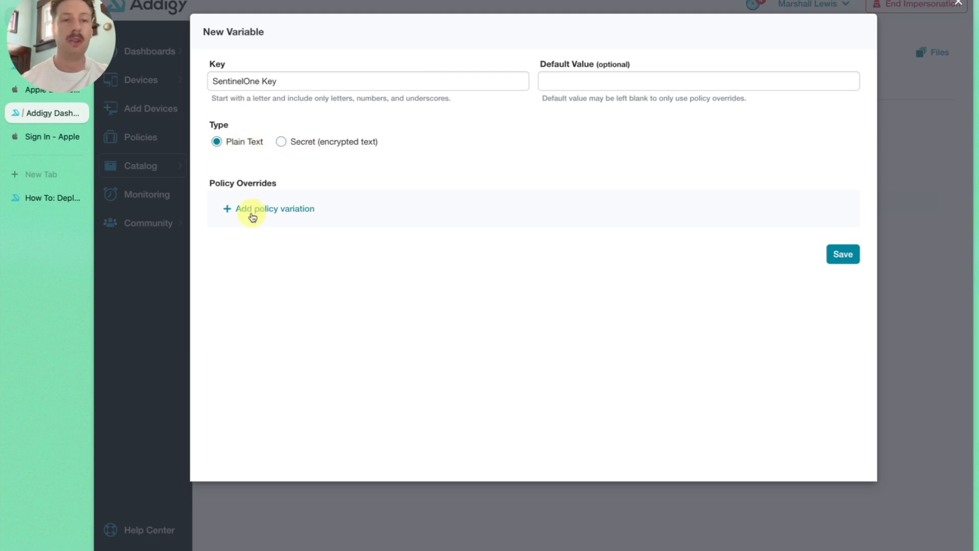
Step: Add a policy override for CranstonIT Demo Team - Internal, enter the SentinelOne key as its value, and save the variable
click(257, 214)
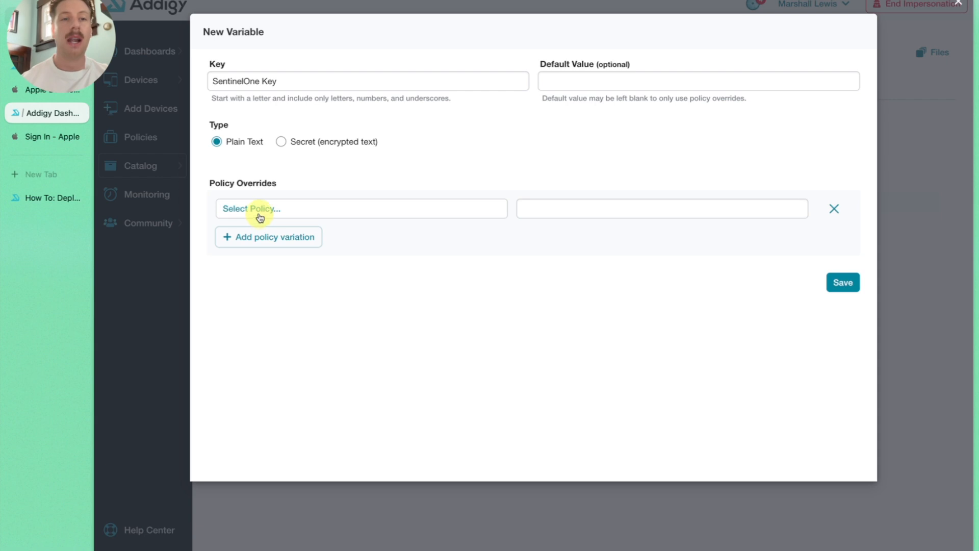
click(260, 218)
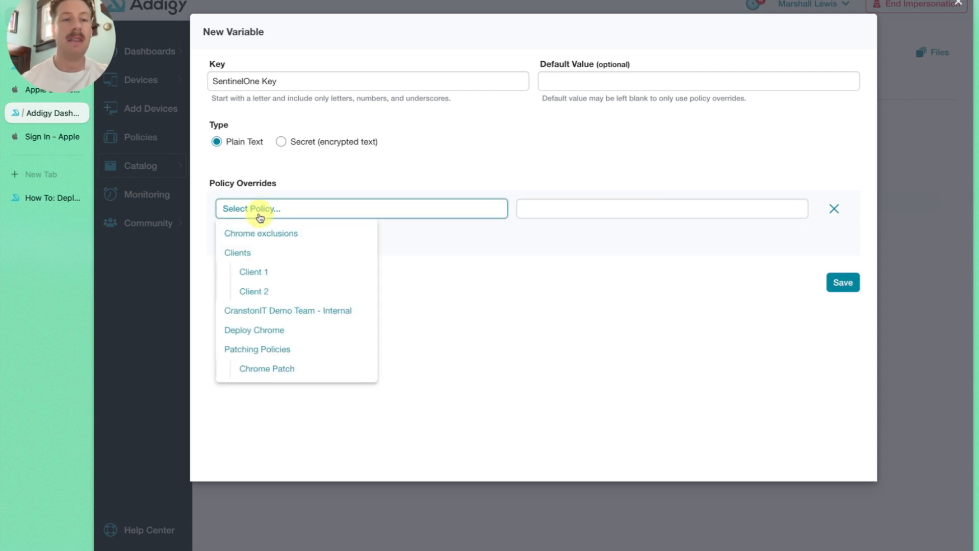
click(271, 316)
click(564, 207)
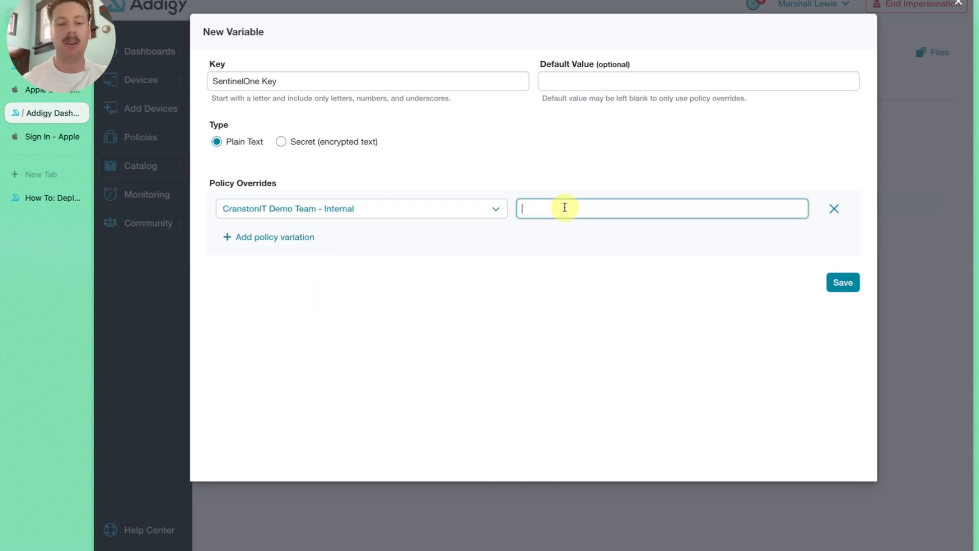
text(ABCD)
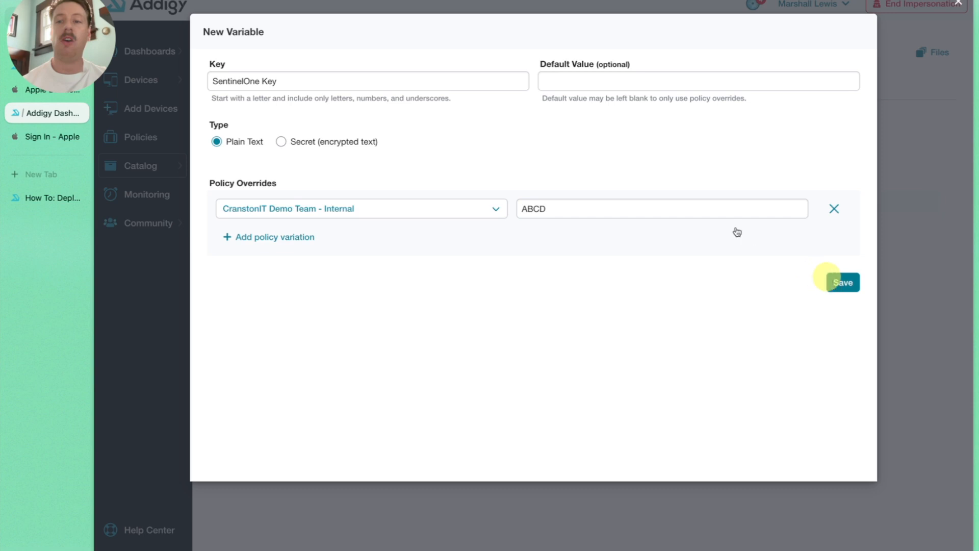
click(838, 290)
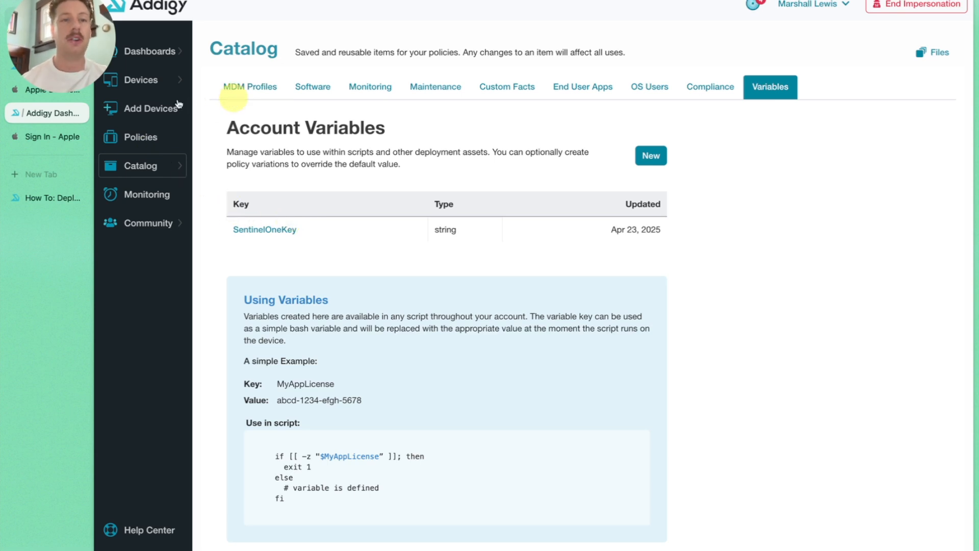
Step: Create a new Smart Software item in the software catalog and name it SentinelOne
click(163, 82)
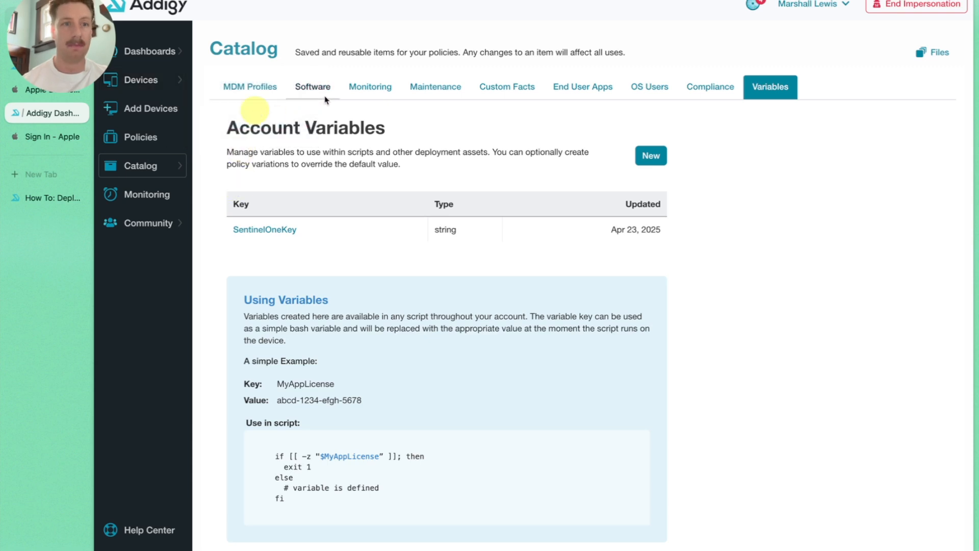
click(313, 88)
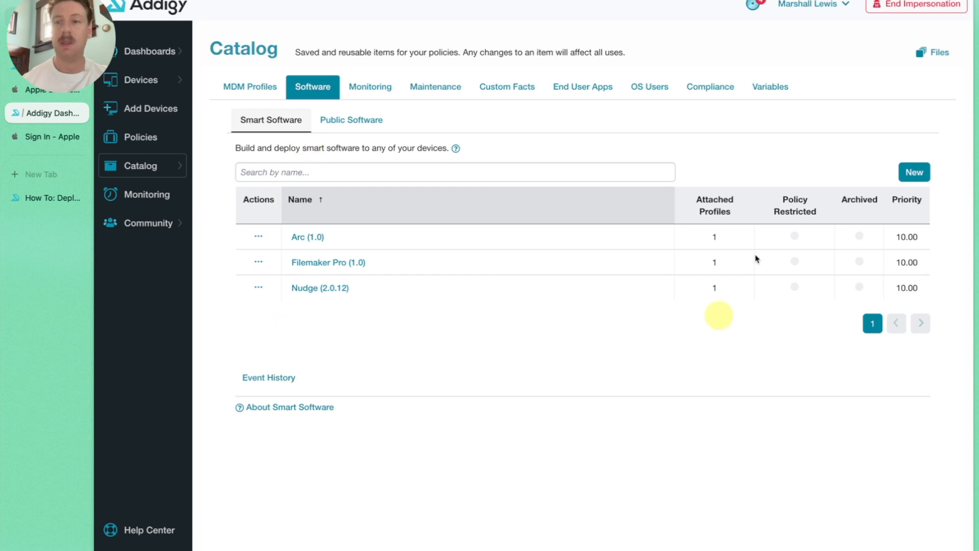
click(914, 172)
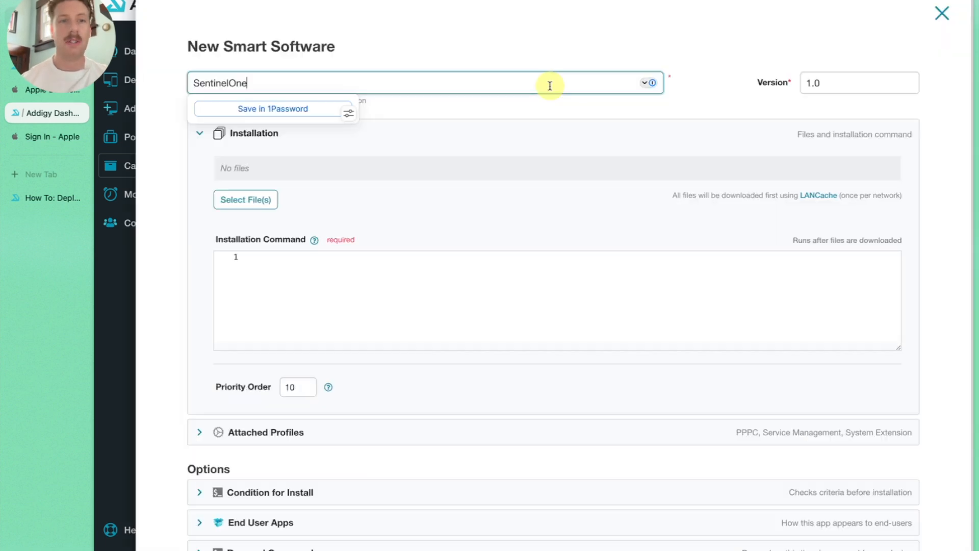
Step: Upload SHRP Sentinel-Release-24-2-2-7632_macos_v24_2_2_7632.pkg and attach it as the item's installation file
click(247, 198)
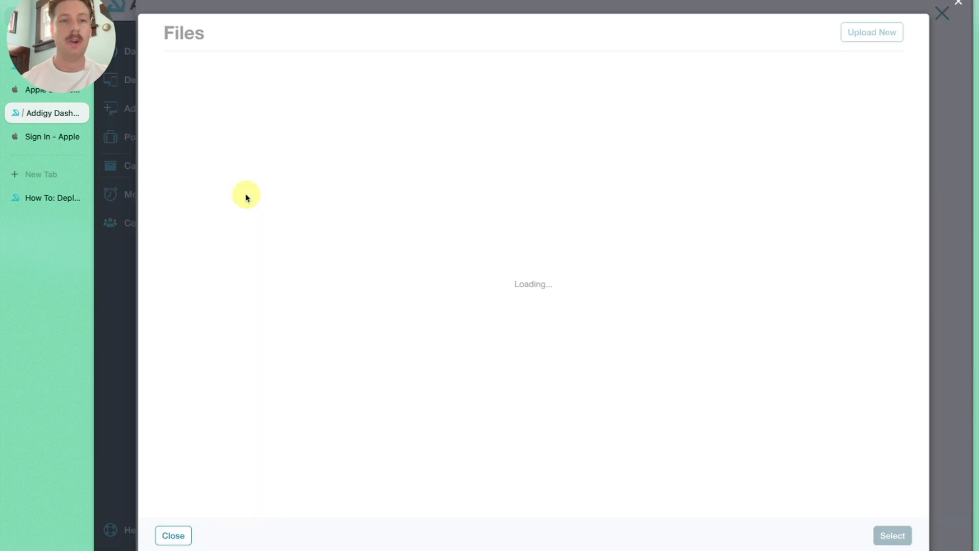
click(875, 33)
click(582, 135)
click(394, 238)
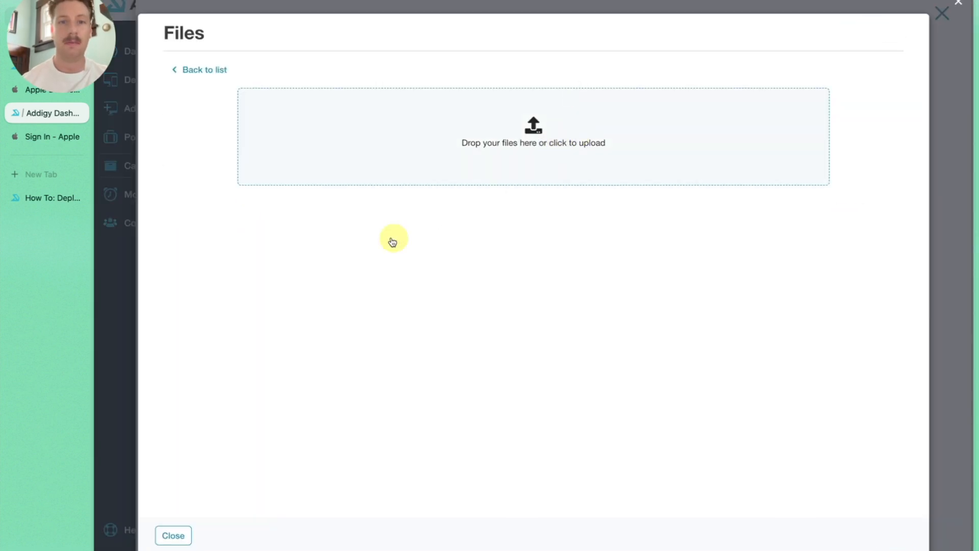
click(346, 137)
click(382, 206)
double_click(381, 206)
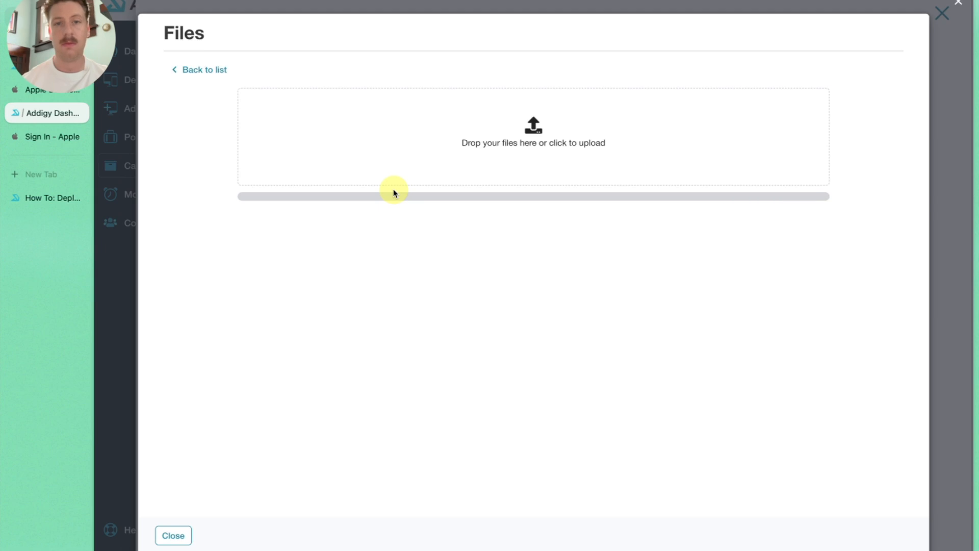
click(503, 280)
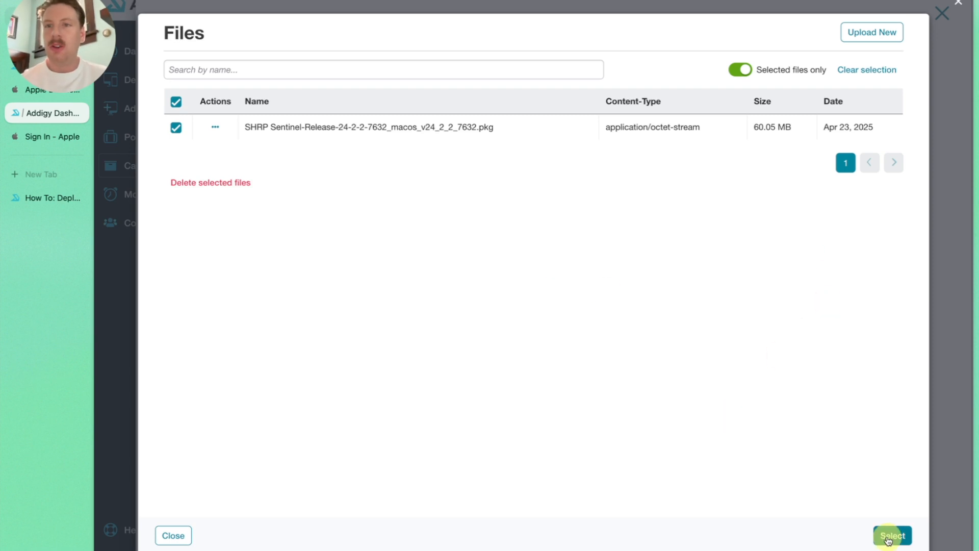
click(891, 539)
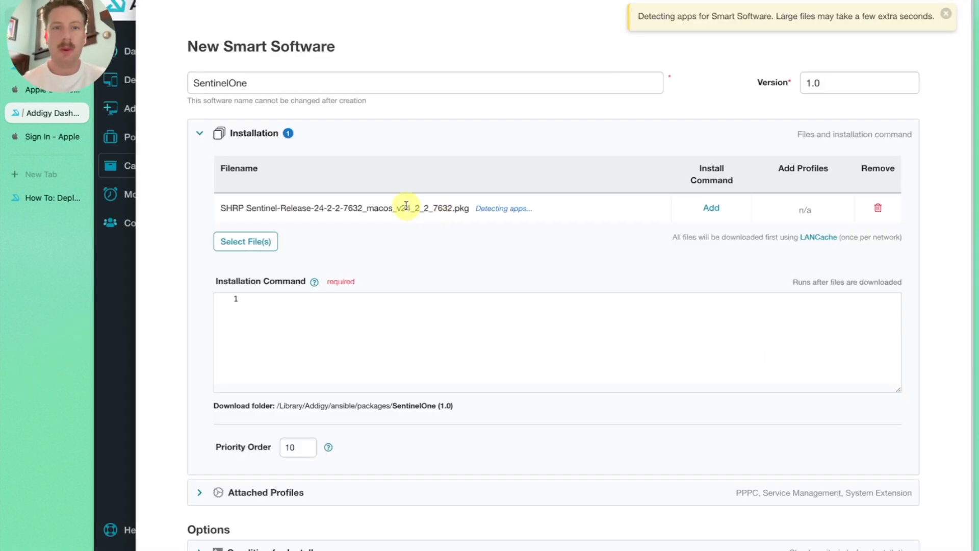
Step: Set the software version to 24.2.2 and add the package's install command with empty space above it
double_click(812, 83)
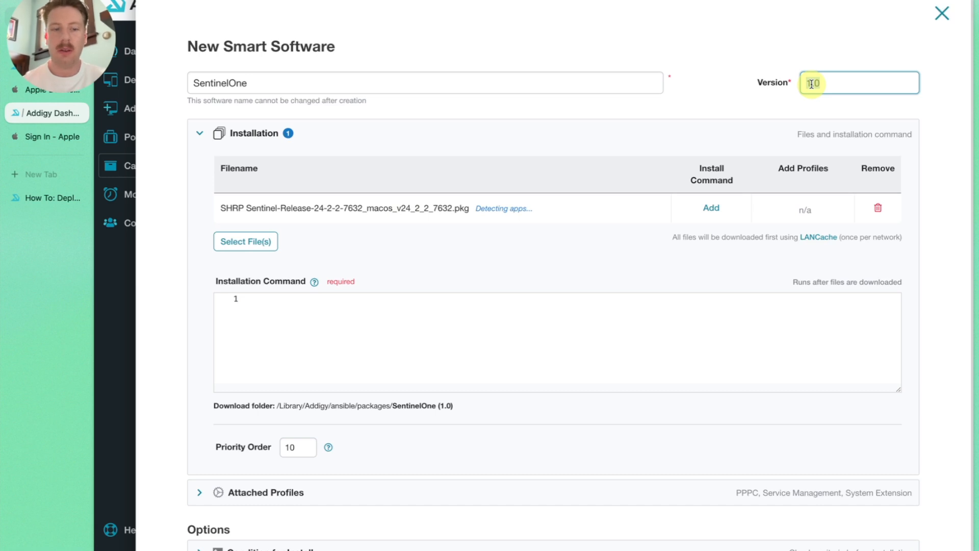
text(24.2.2)
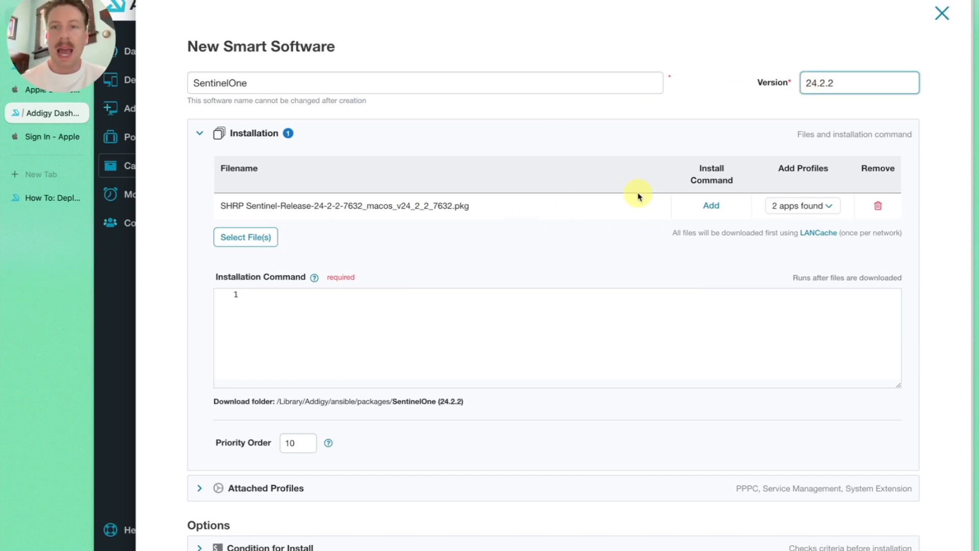
click(711, 206)
click(263, 297)
key(Return)
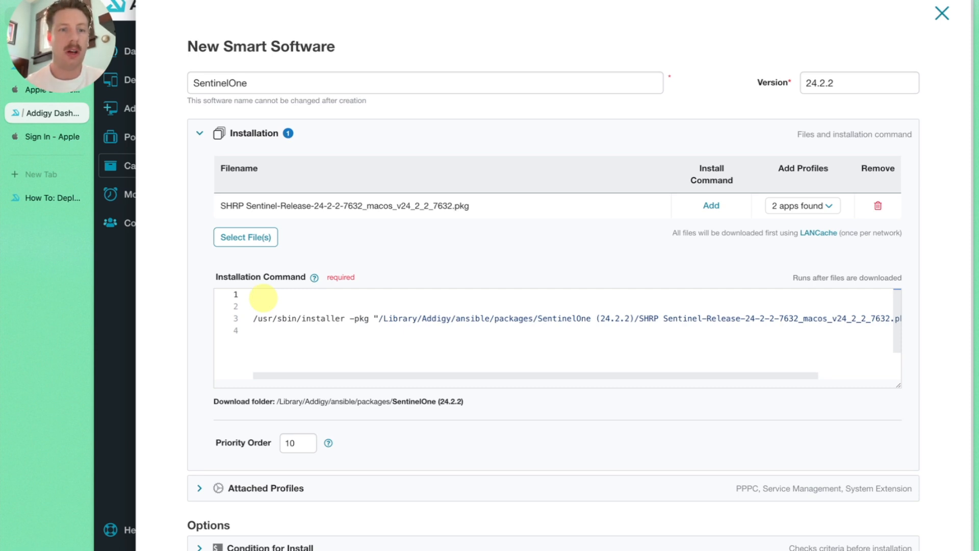
Step: Copy the registration-token echo command from the SentinelOne deployment article into the first line of the installation command, without an extra line break
click(32, 198)
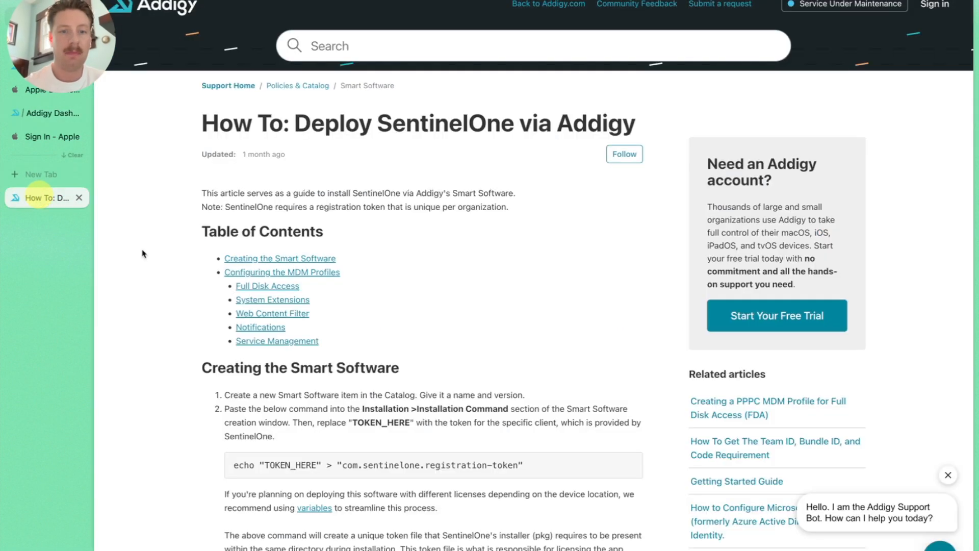
scroll(357, 355, down, 3)
scroll(357, 356, down, 1)
triple_click(298, 374)
key(super+c)
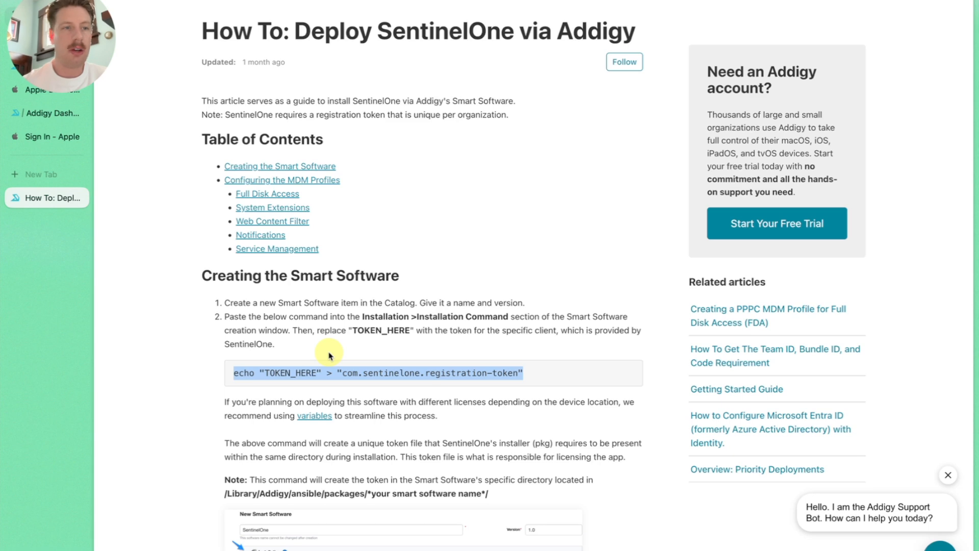
scroll(247, 53, up, 2)
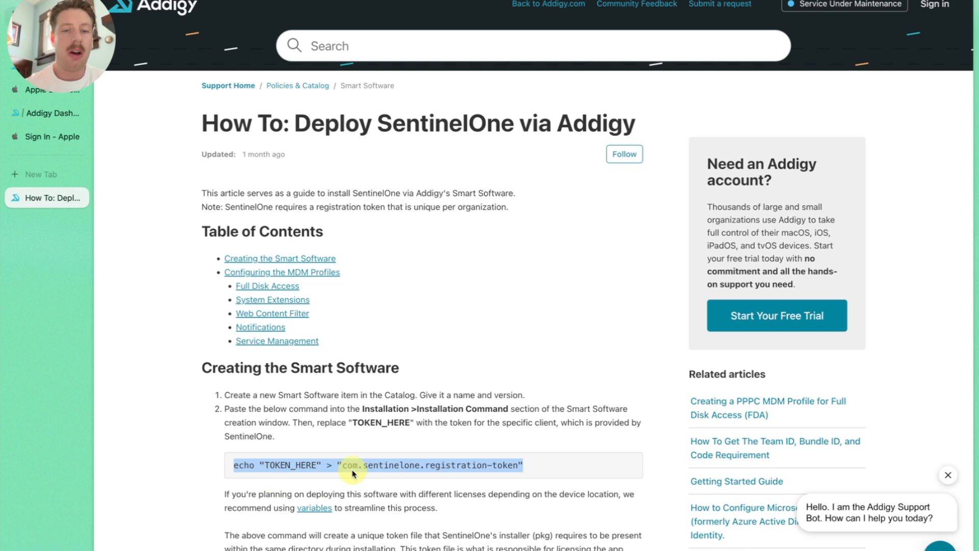
click(59, 113)
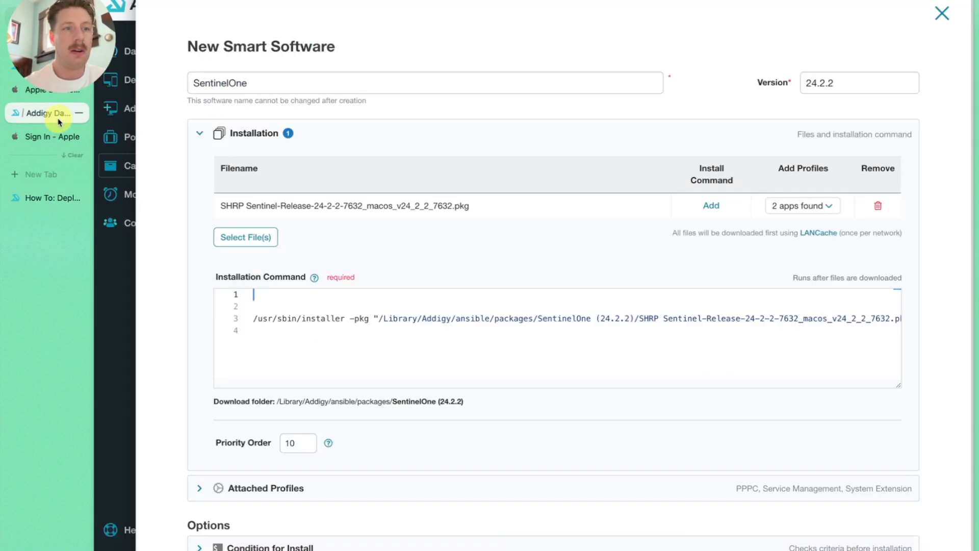
key(super+v)
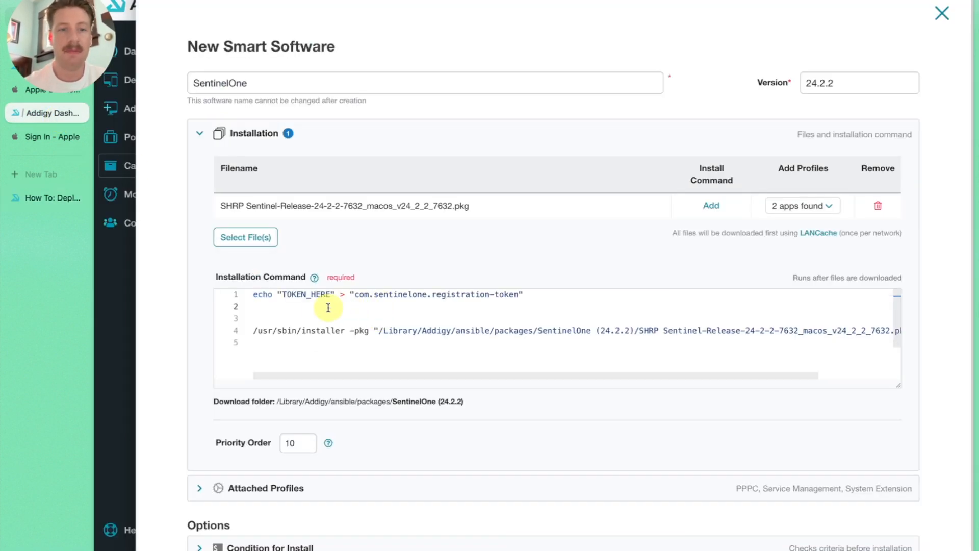
key(BackSpace)
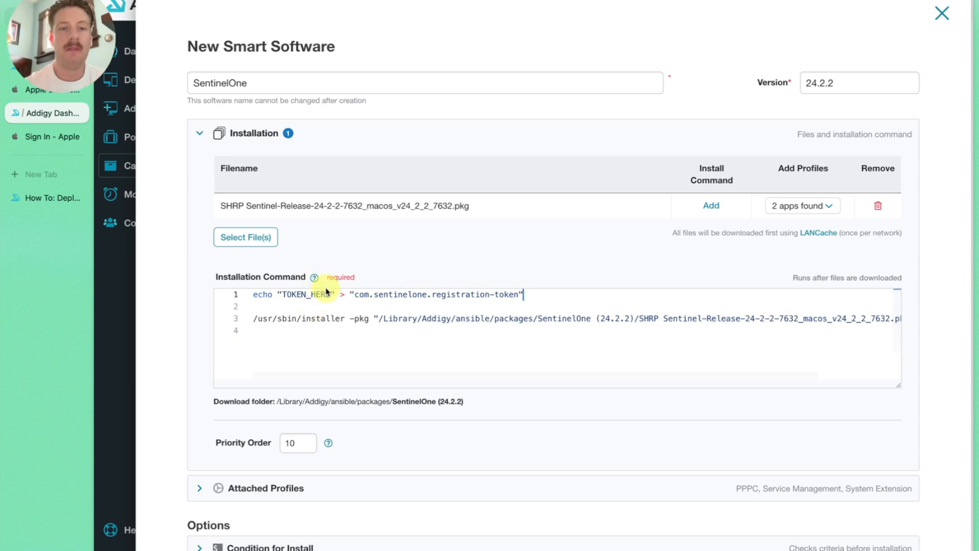
Step: Replace TOKEN_HERE in the echo command with the $SentinelOneKey variable, keeping a single closing quotation mark
drag(331, 294, 286, 293)
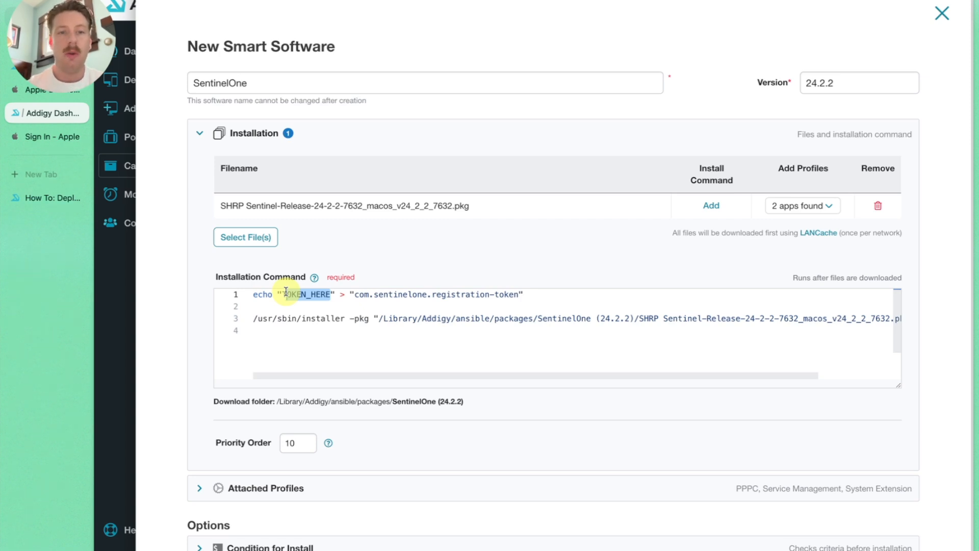
key(BackSpace)
key(BackSpace)
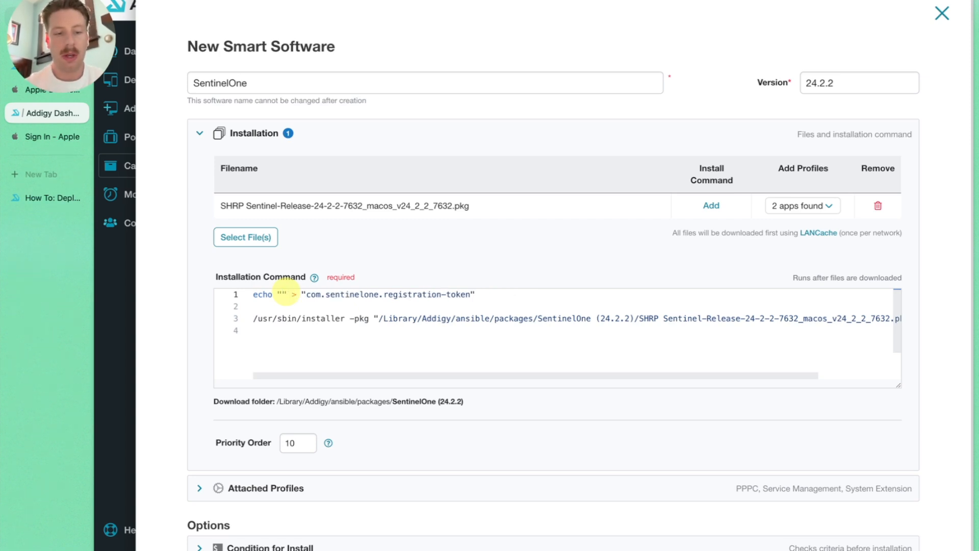
text($)
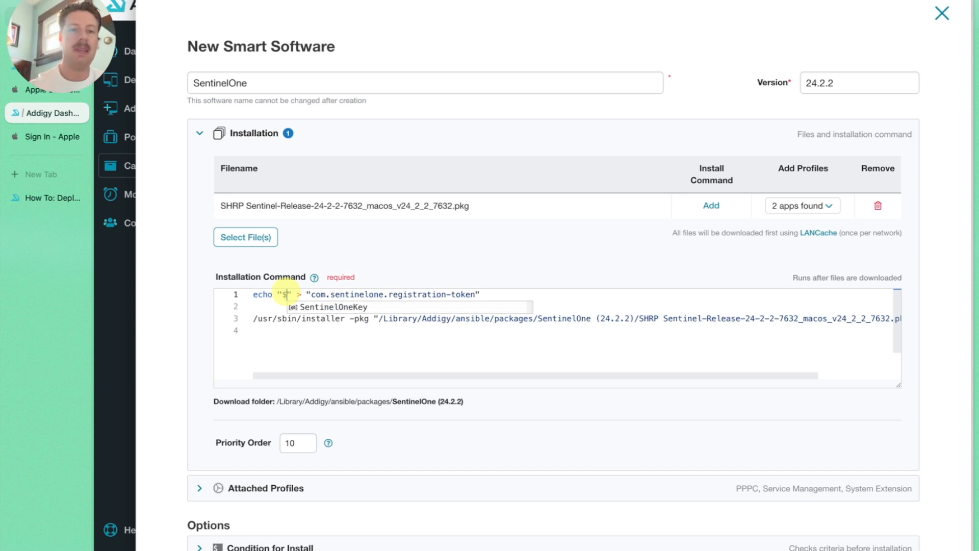
click(325, 308)
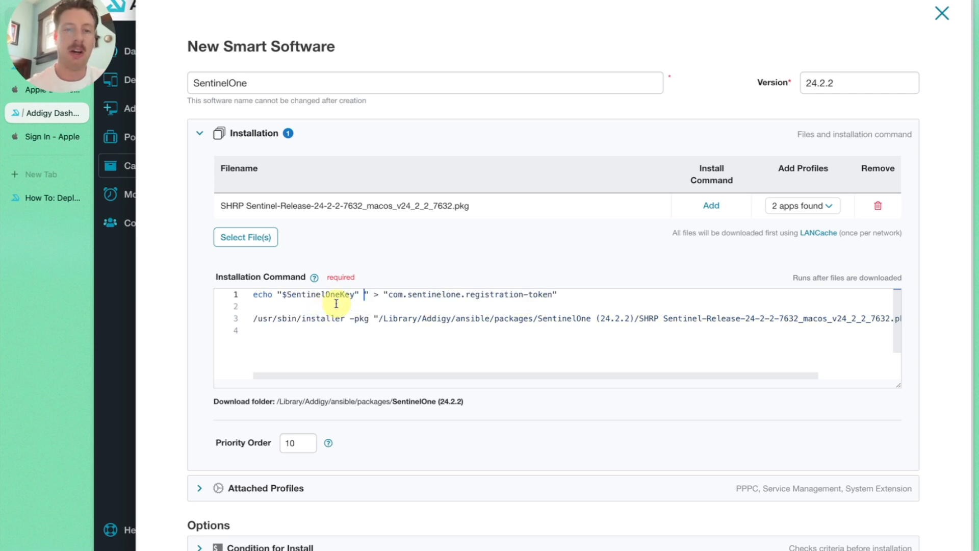
key(BackSpace)
key(BackSpace)
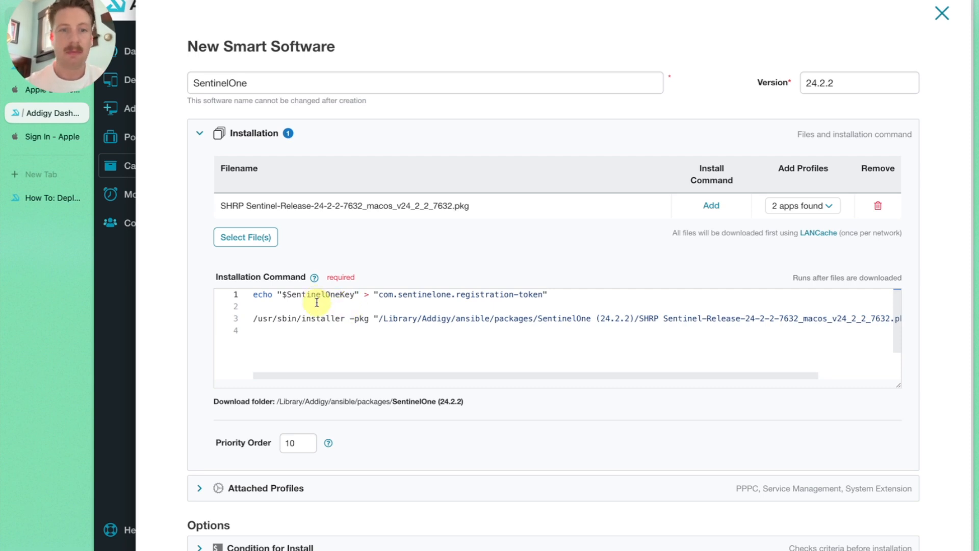
Step: Expand the Condition for Install options and review the available install criteria alongside the installation command
scroll(314, 336, down, 5)
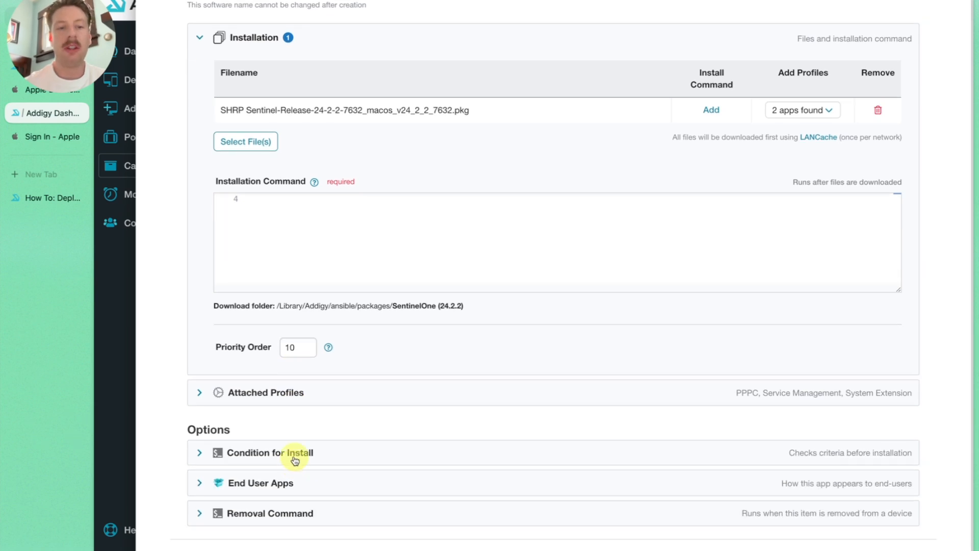
click(295, 453)
scroll(285, 505, down, 3)
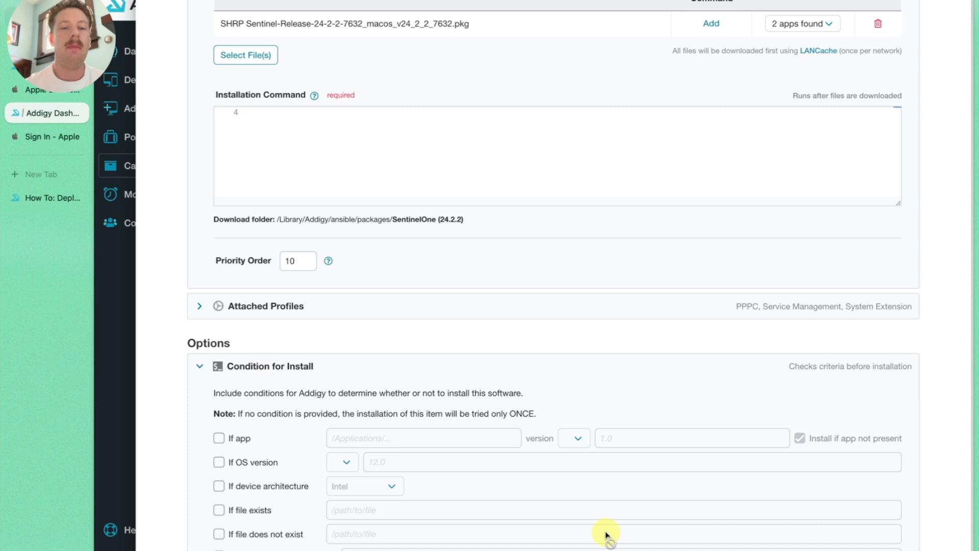
scroll(434, 485, down, 1)
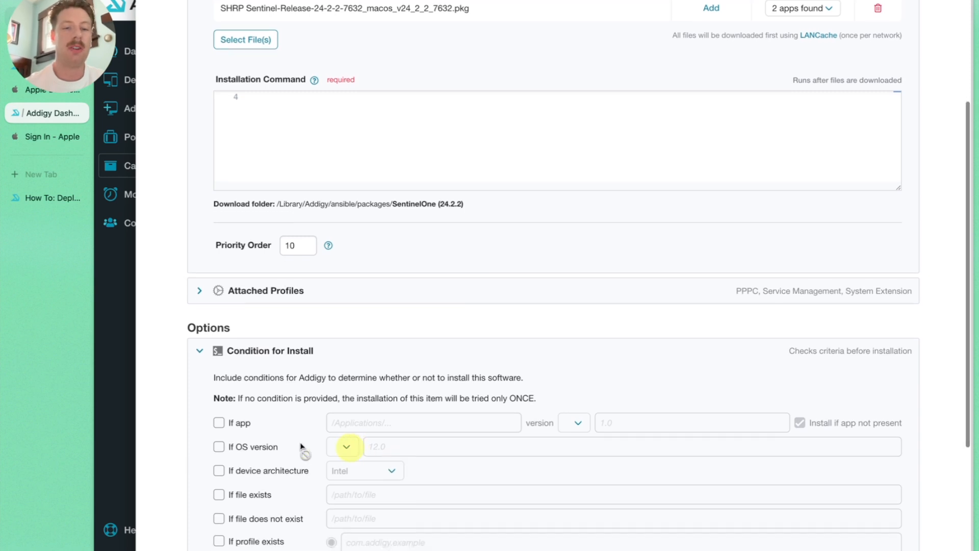
scroll(262, 438, up, 2)
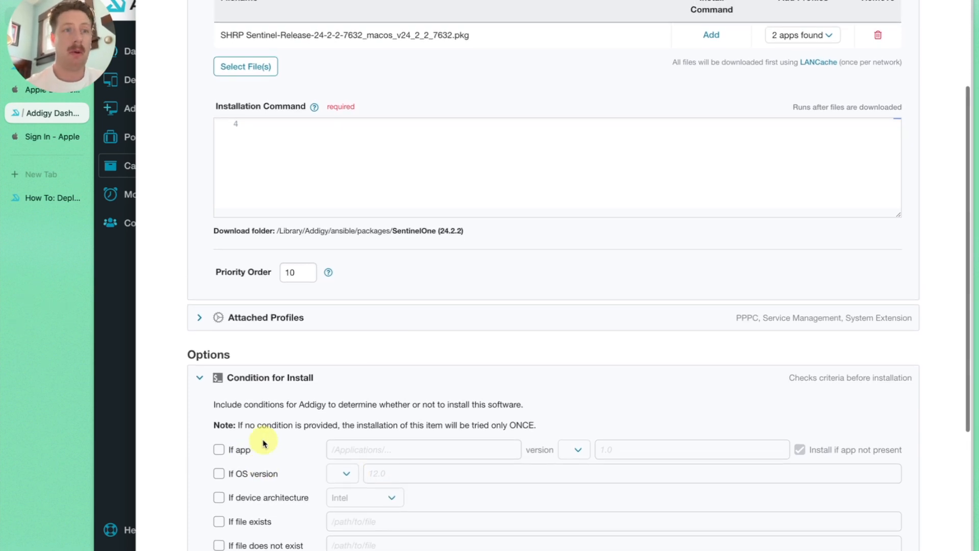
scroll(355, 379, up, 8)
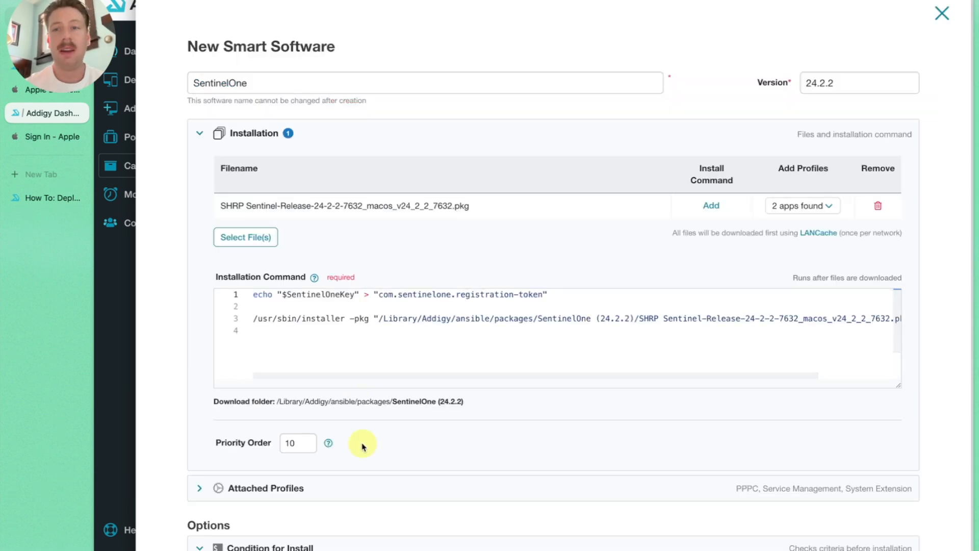
scroll(362, 447, down, 10)
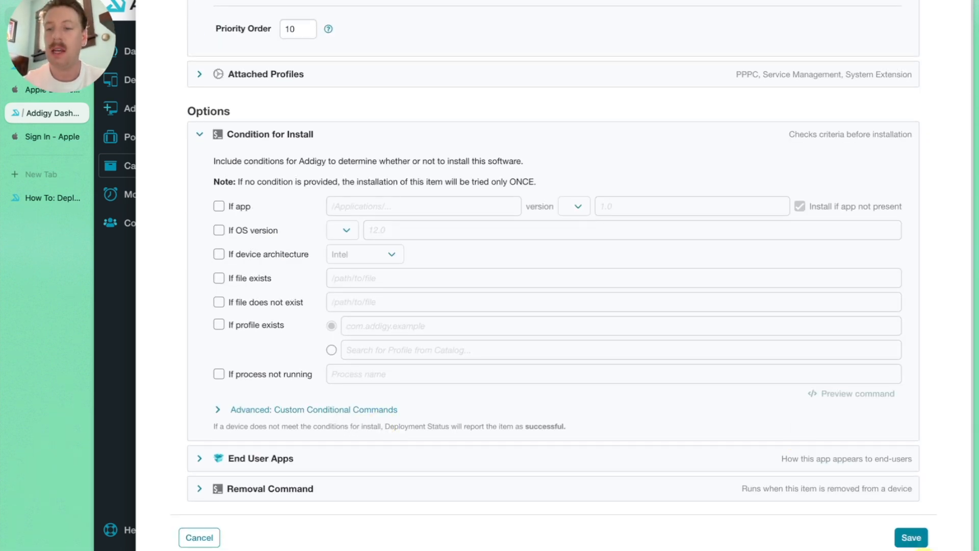
Step: Save the SentinelOne Smart Software item, and open the SentinelOneKey account variable to check its policy override value
click(916, 538)
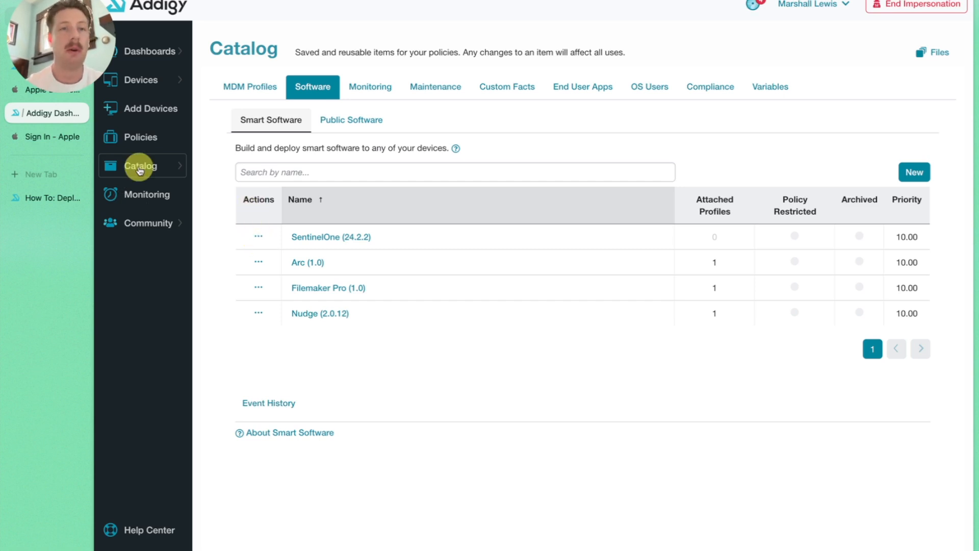
mouse_move(140, 170)
click(225, 375)
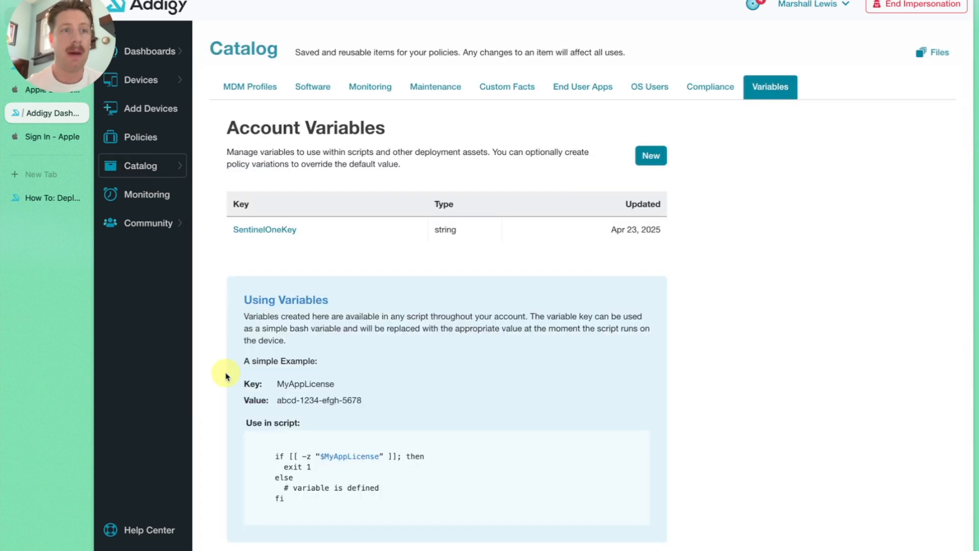
click(255, 232)
scroll(274, 317, down, 1)
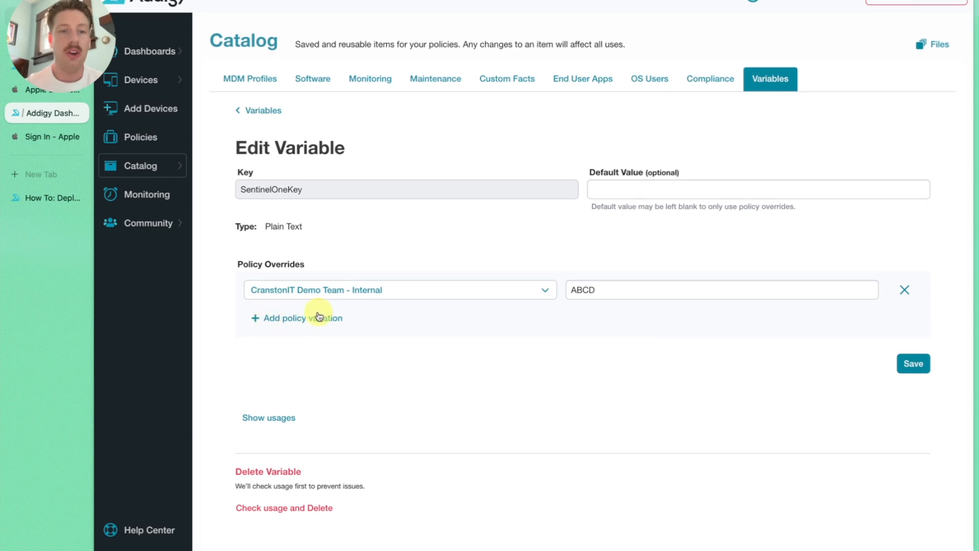
double_click(589, 291)
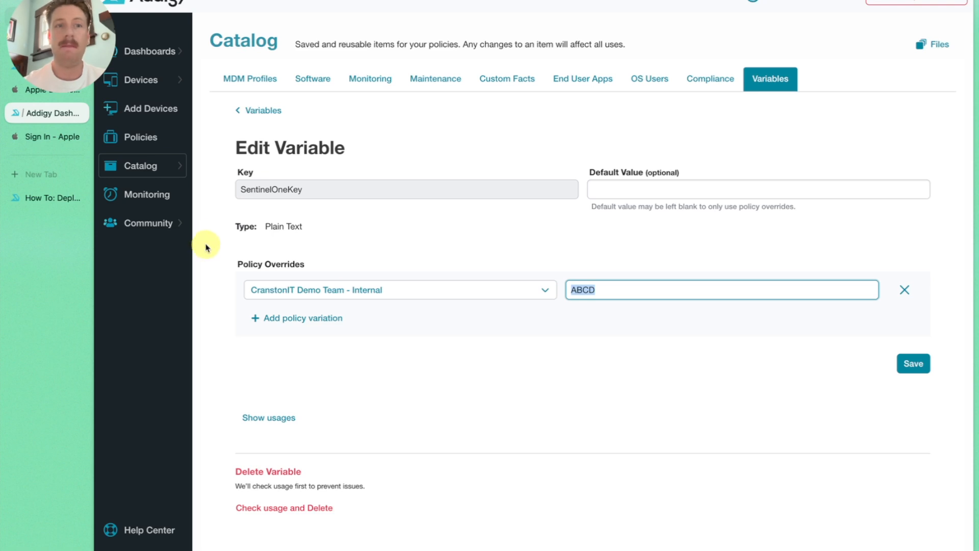
Step: Check the screenshot of SentinelOne profiles, and review the deployment article's Full Disk Access, System Extensions, Web Content Filter, Notifications and Service Management settings
key(super+Tab)
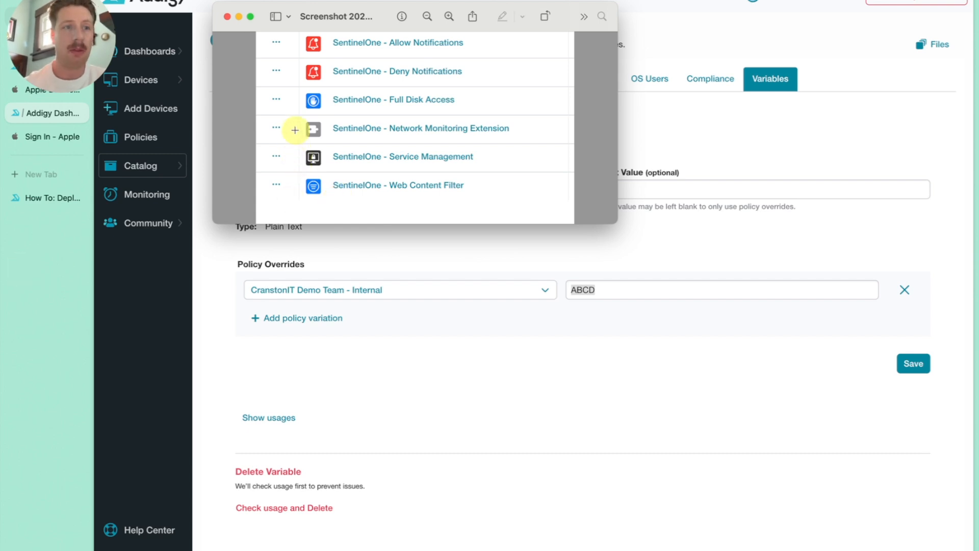
click(53, 202)
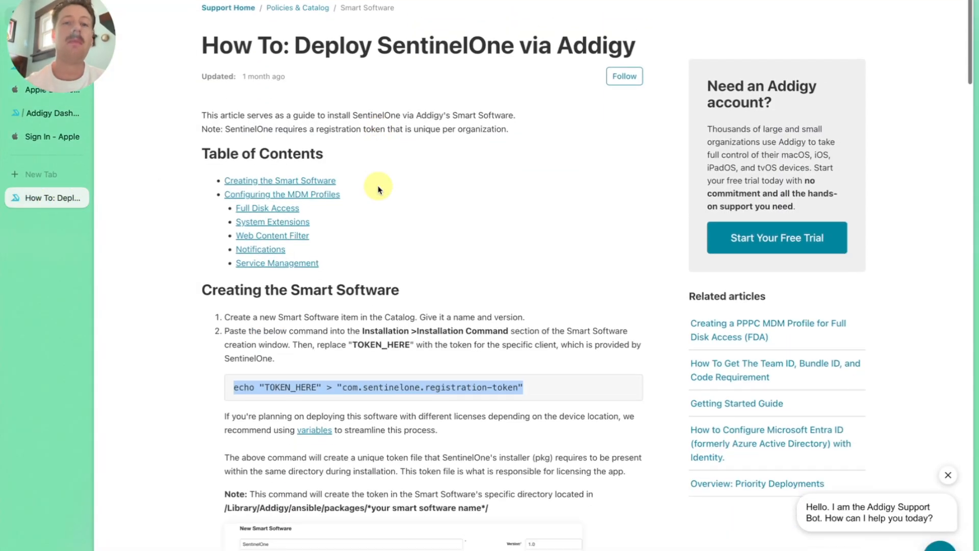
scroll(378, 187, down, 20)
scroll(378, 189, up, 6)
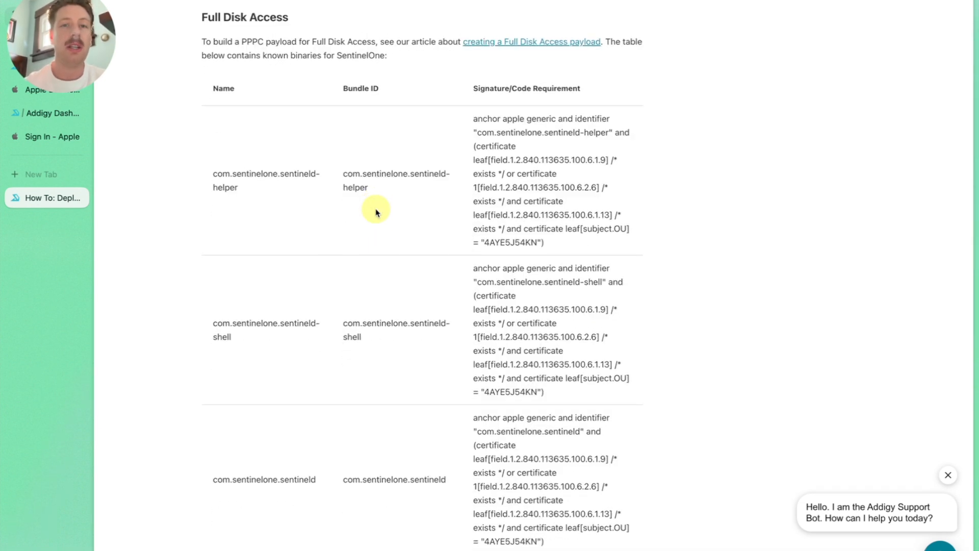
scroll(375, 210, up, 2)
scroll(309, 153, down, 2)
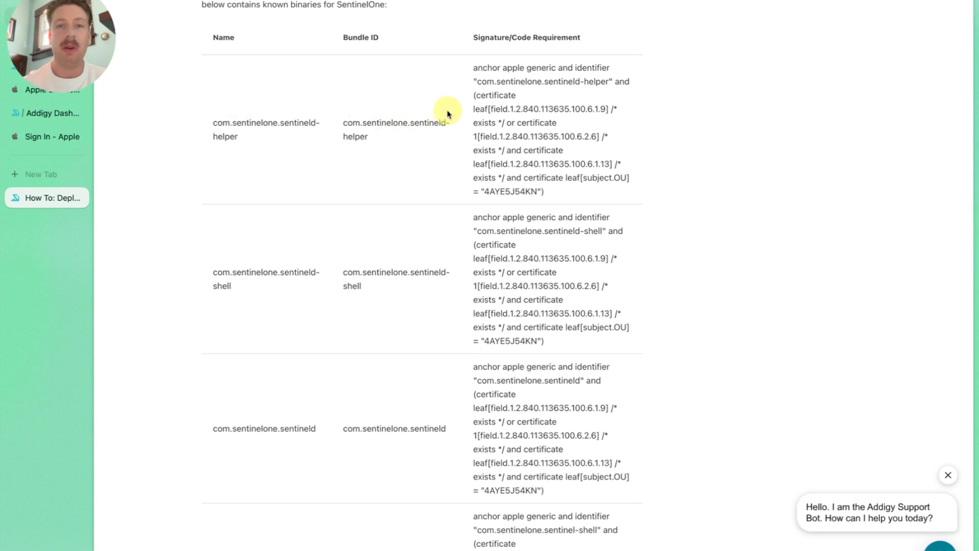
scroll(551, 102, down, 5)
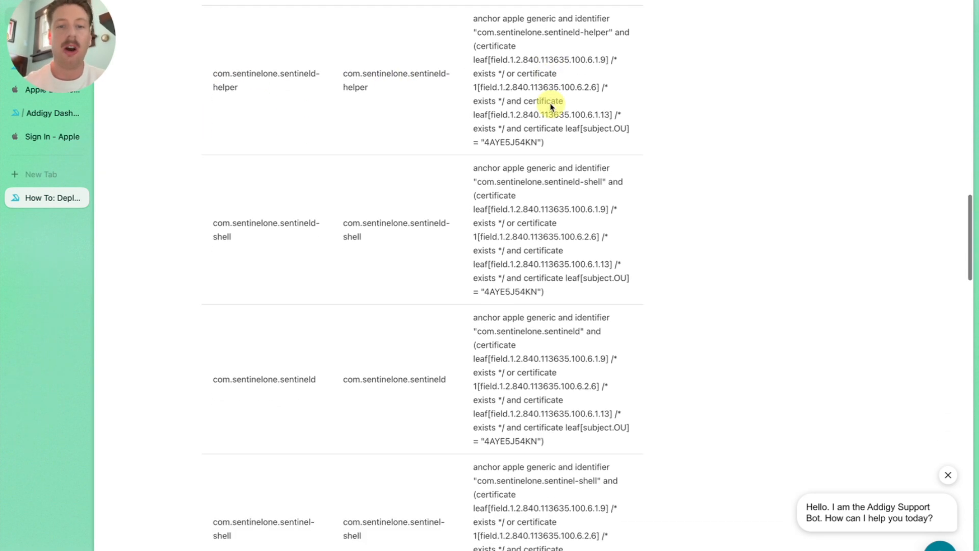
scroll(551, 103, down, 4)
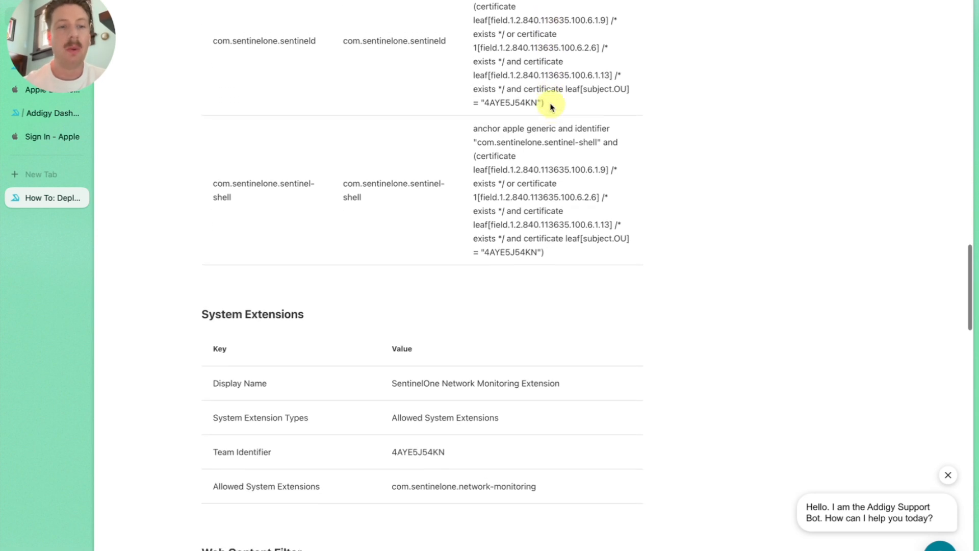
scroll(551, 103, down, 10)
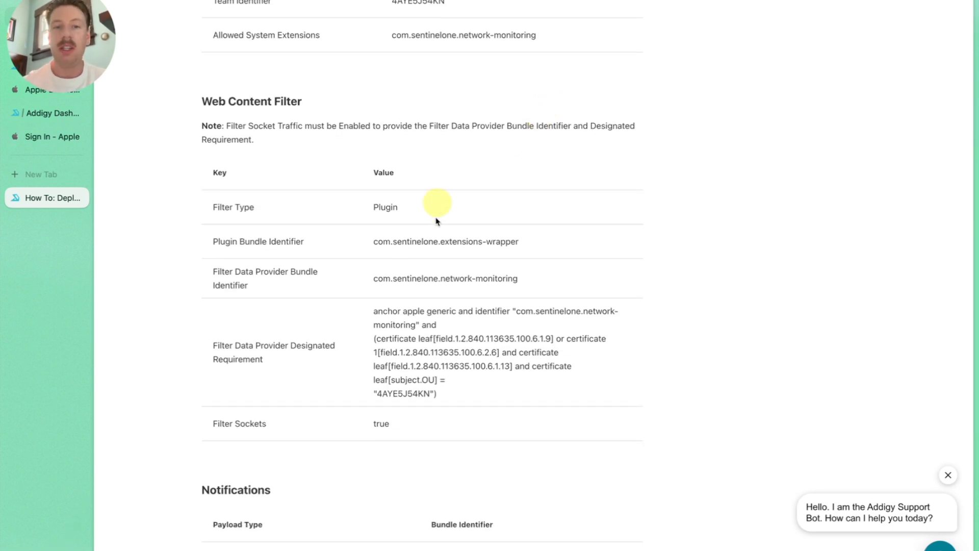
scroll(437, 220, down, 1)
scroll(437, 220, down, 4)
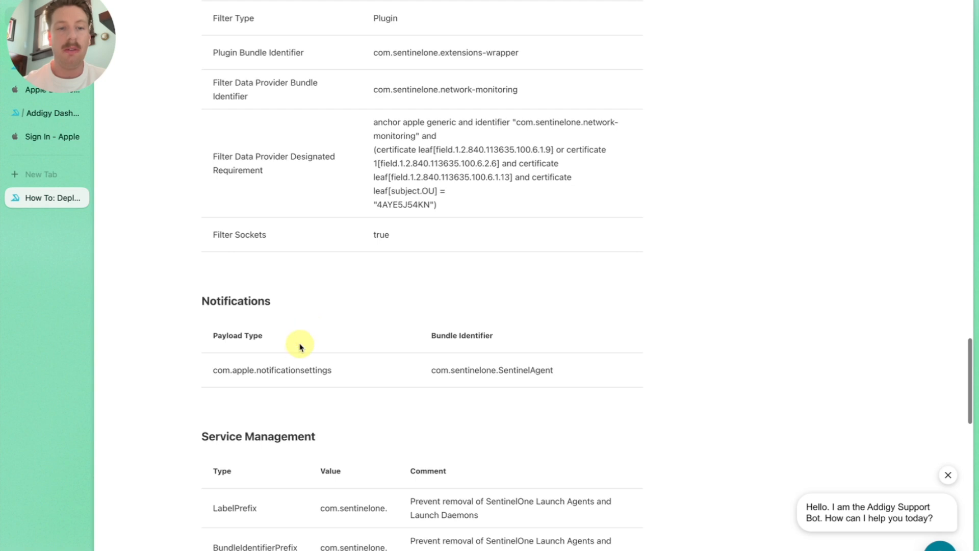
scroll(271, 350, down, 1)
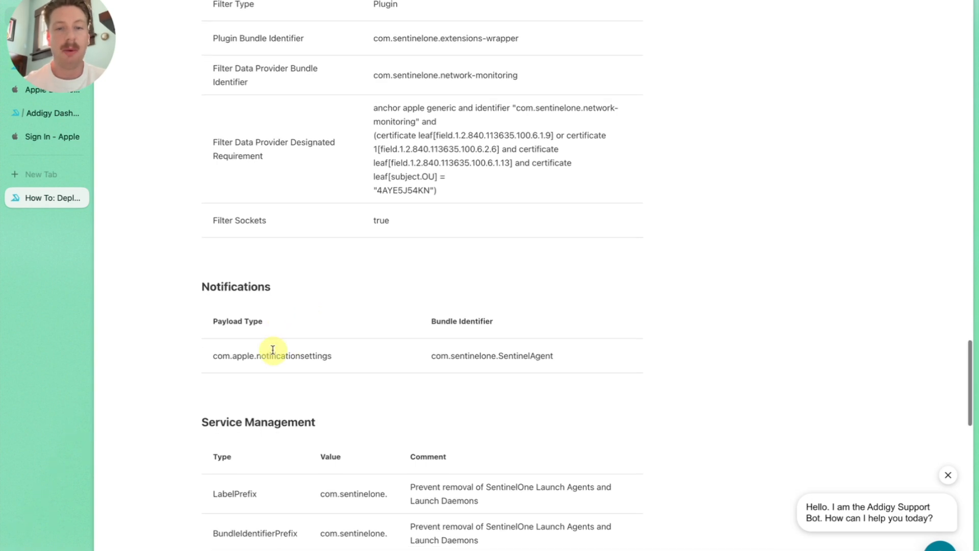
Step: Start a new Notifications MDM profile in the Addigy catalog and name its payload "sentinelone notifications allow"
click(46, 113)
click(252, 79)
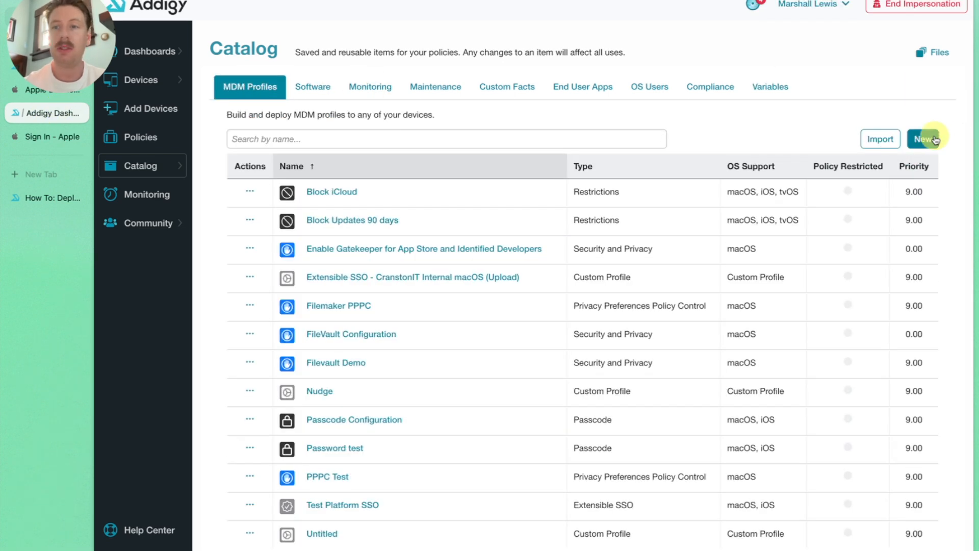
click(924, 140)
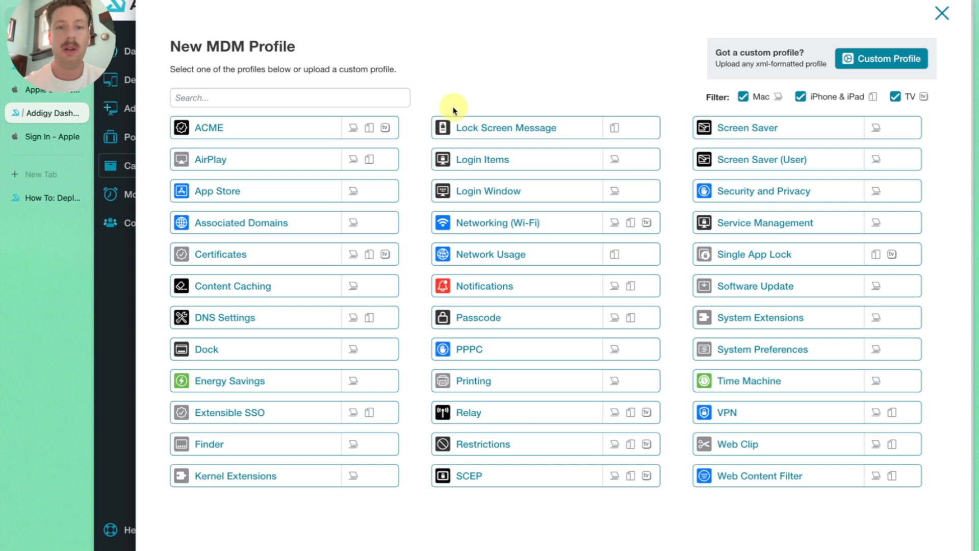
click(457, 286)
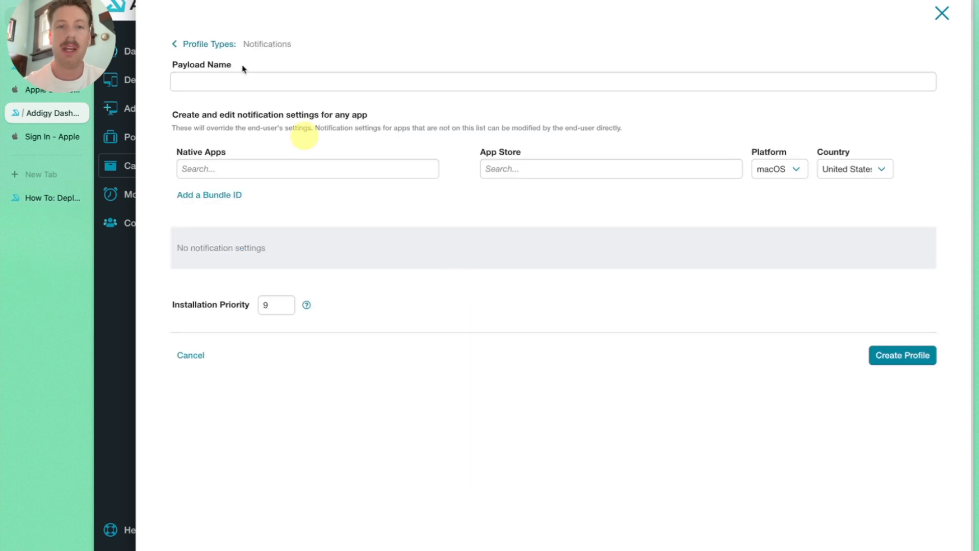
click(195, 84)
text(echo "TOKEN_HERE" > "com.sentinelone.registration-token")
key(super+a)
text(sentinelone notifications allow)
click(249, 99)
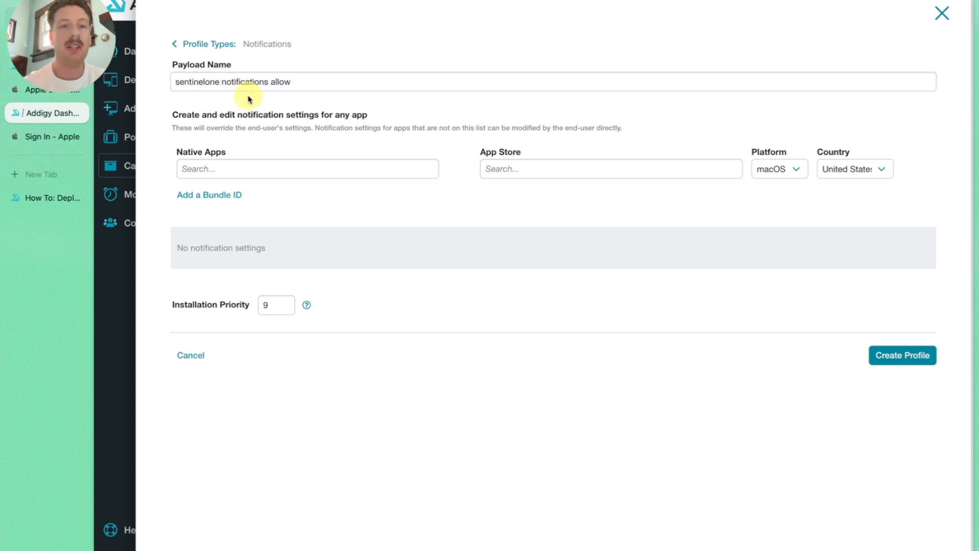
Step: Copy the bundle identifier com.sentinelone.SentinelAgent from the Notifications table in the SentinelOne deployment article
click(47, 199)
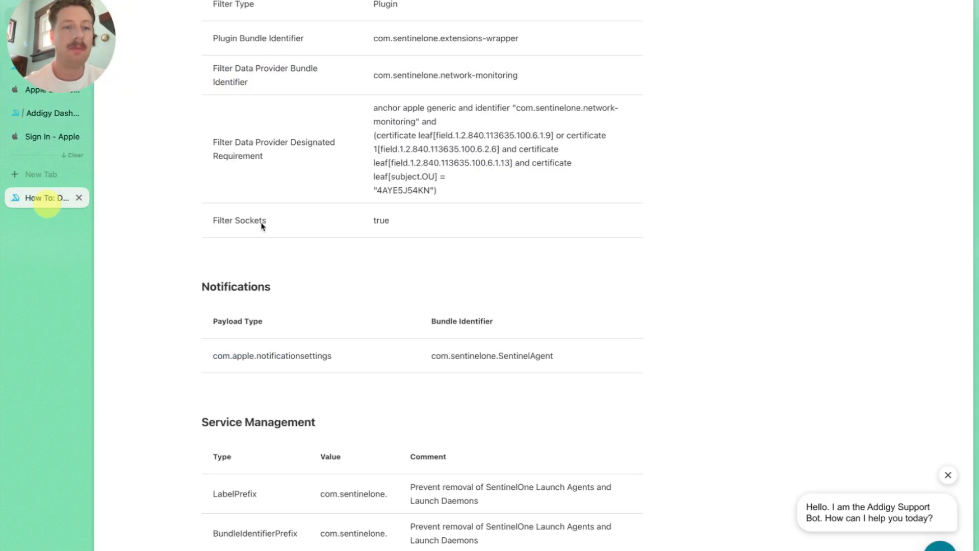
double_click(289, 362)
double_click(289, 361)
click(498, 366)
triple_click(496, 358)
key(super+c)
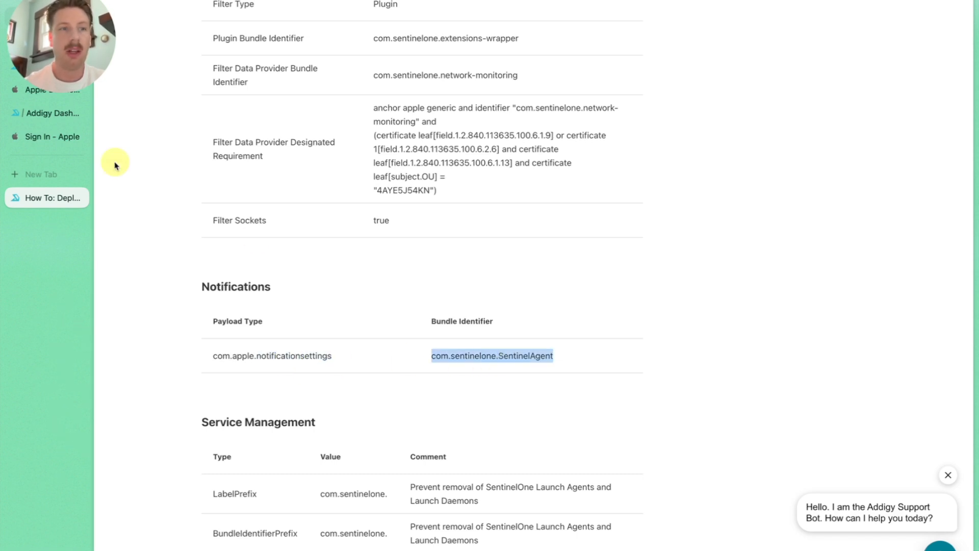
Step: Add com.sentinelone.SentinelAgent by bundle ID to the Addigy notifications profile
click(44, 113)
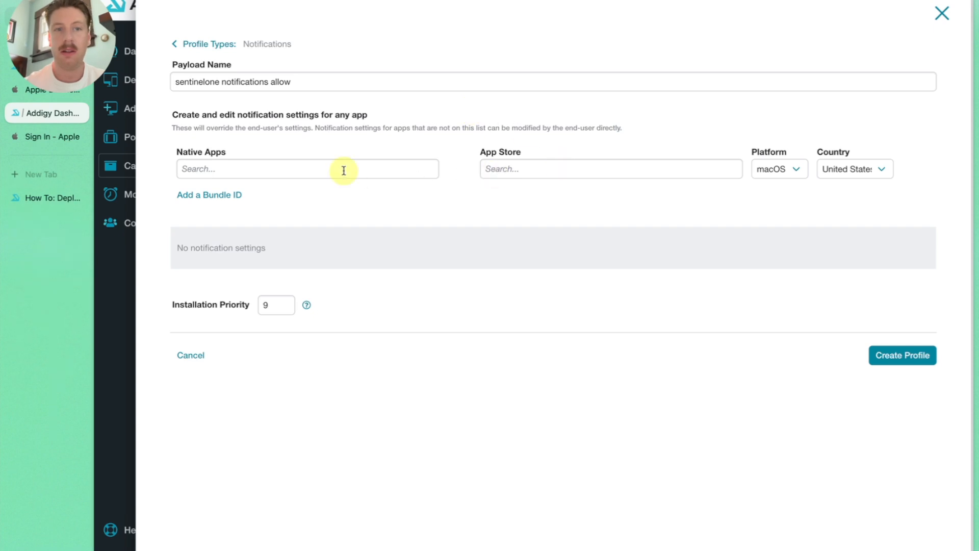
click(204, 196)
click(212, 169)
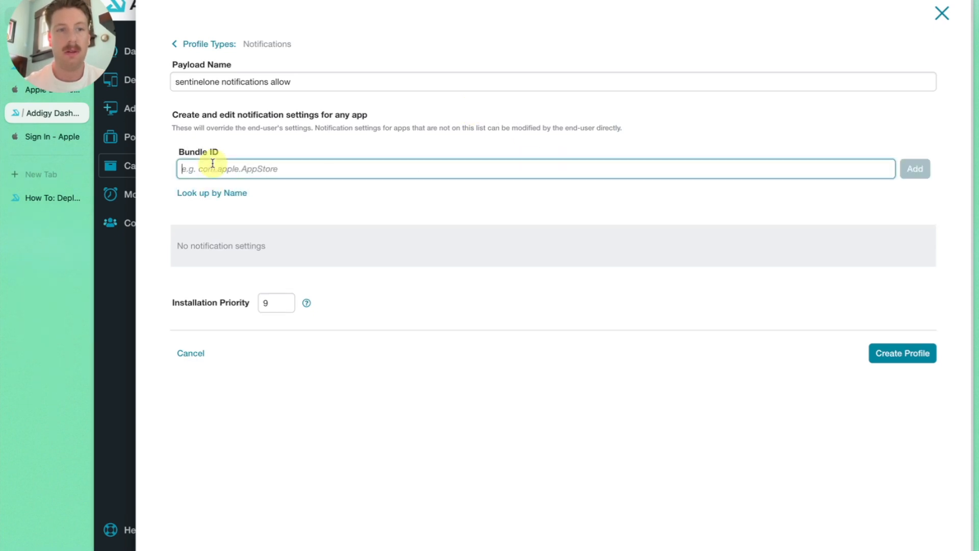
key(super+v)
click(915, 169)
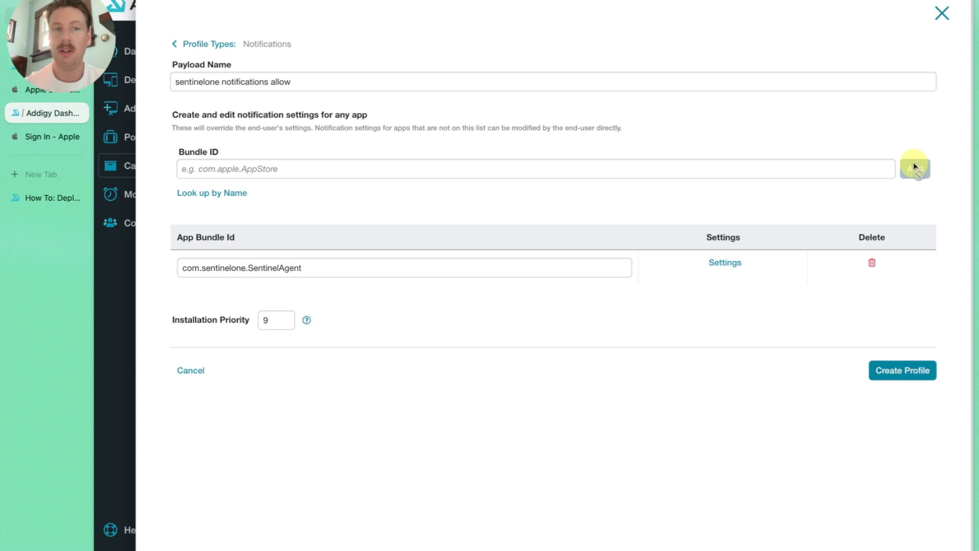
Step: Include Enable Notifications, Show in Lock Screen and Allow Sounds for the SentinelAgent bundle ID, leave Allow Badging excluded, and create the profile
click(725, 262)
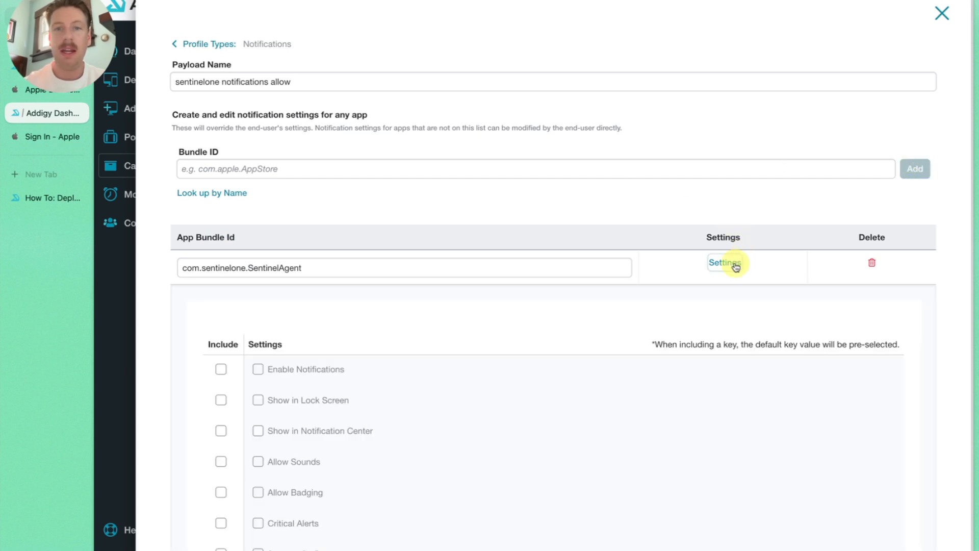
scroll(510, 312, down, 5)
click(220, 128)
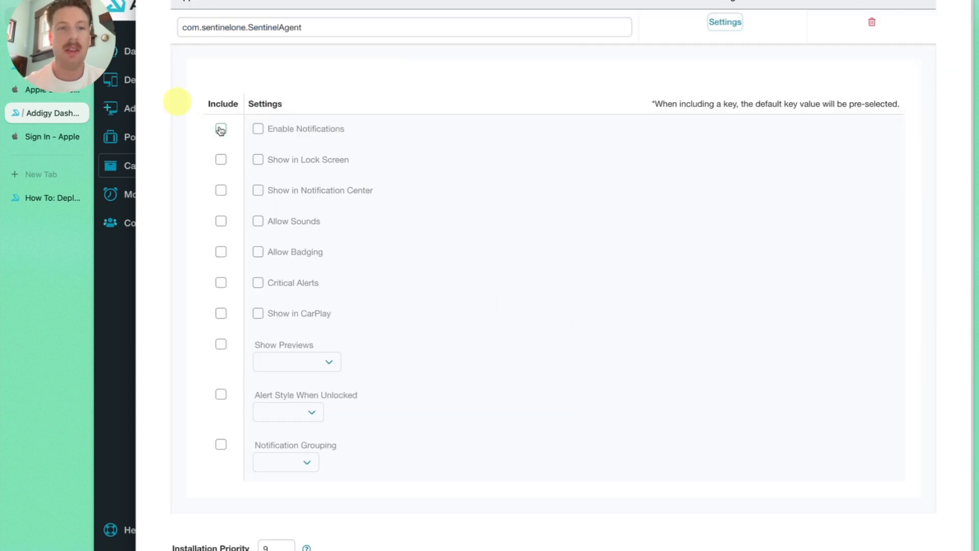
click(221, 159)
click(220, 221)
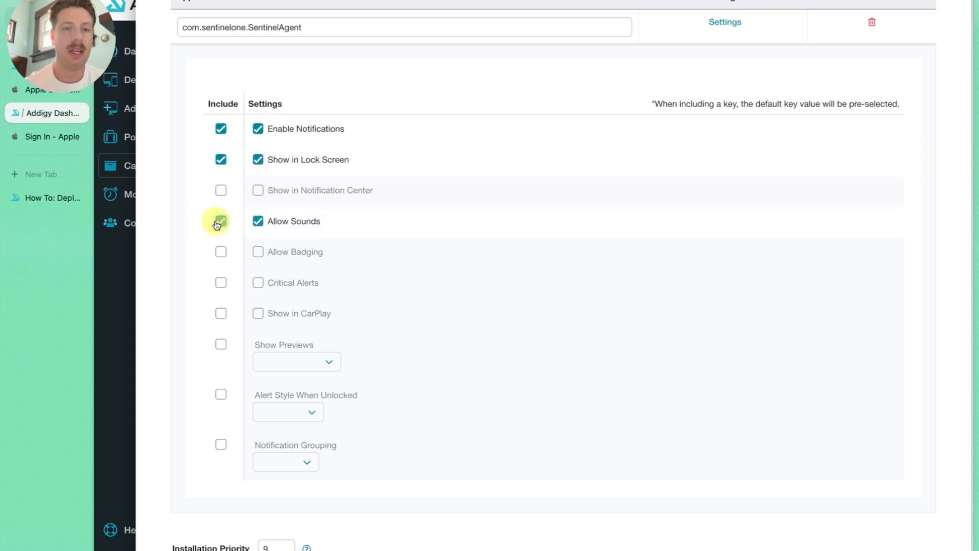
click(221, 253)
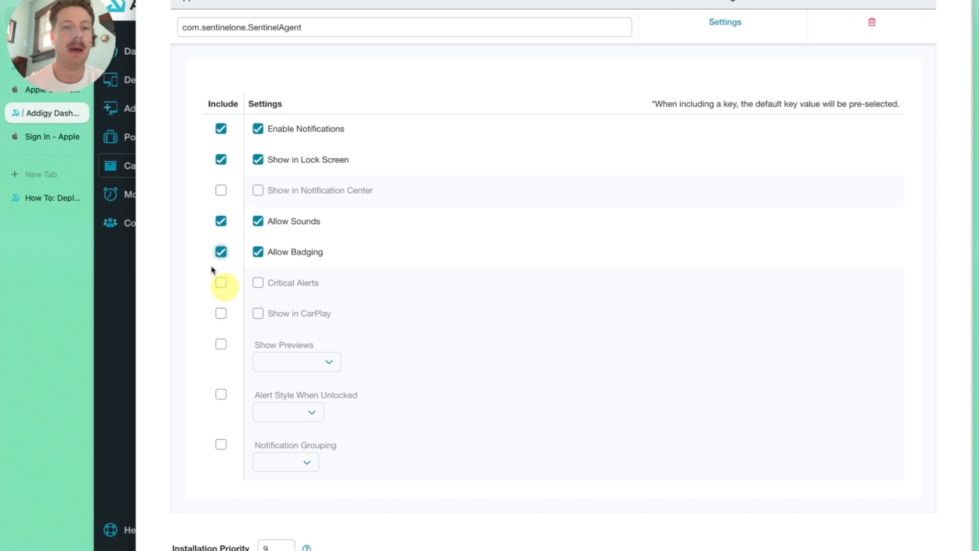
click(221, 252)
scroll(319, 343, down, 2)
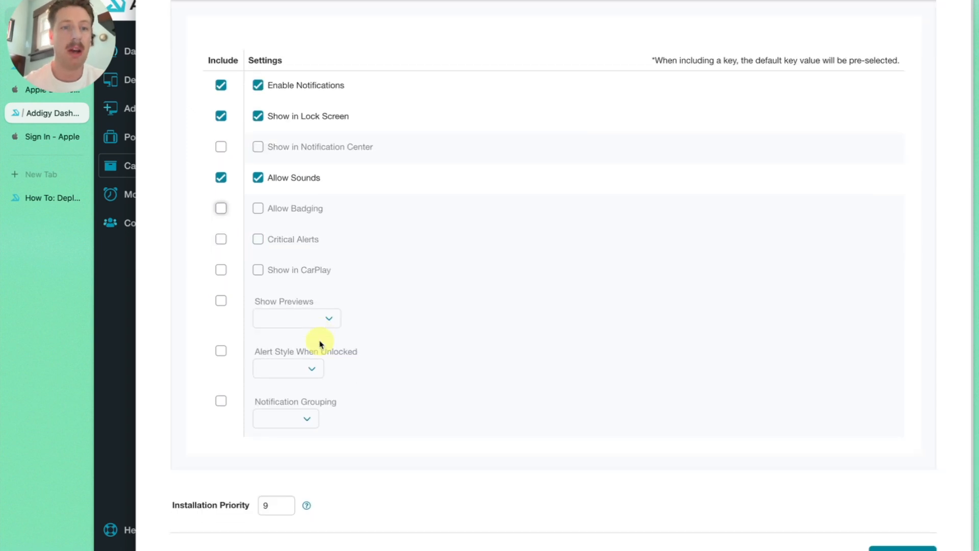
scroll(285, 271, up, 8)
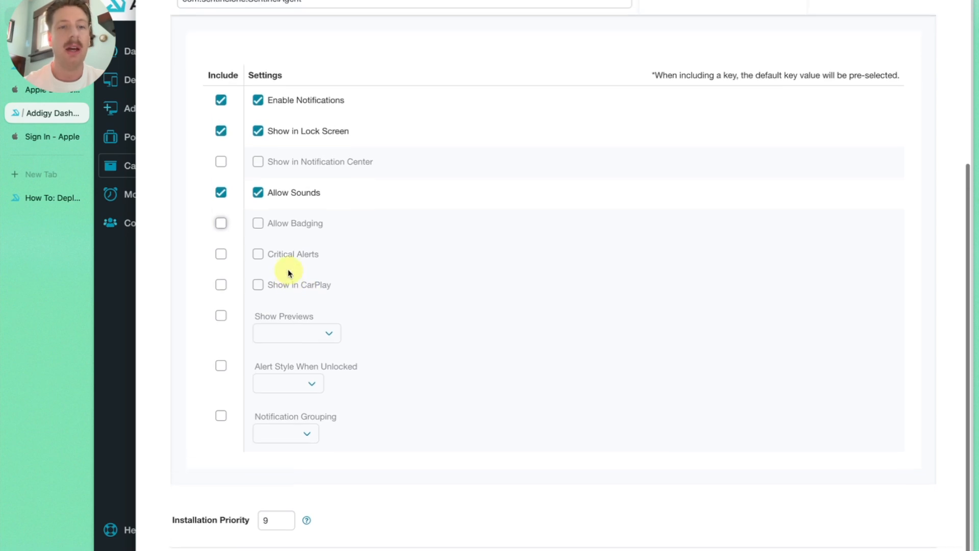
scroll(288, 272, down, 10)
click(885, 524)
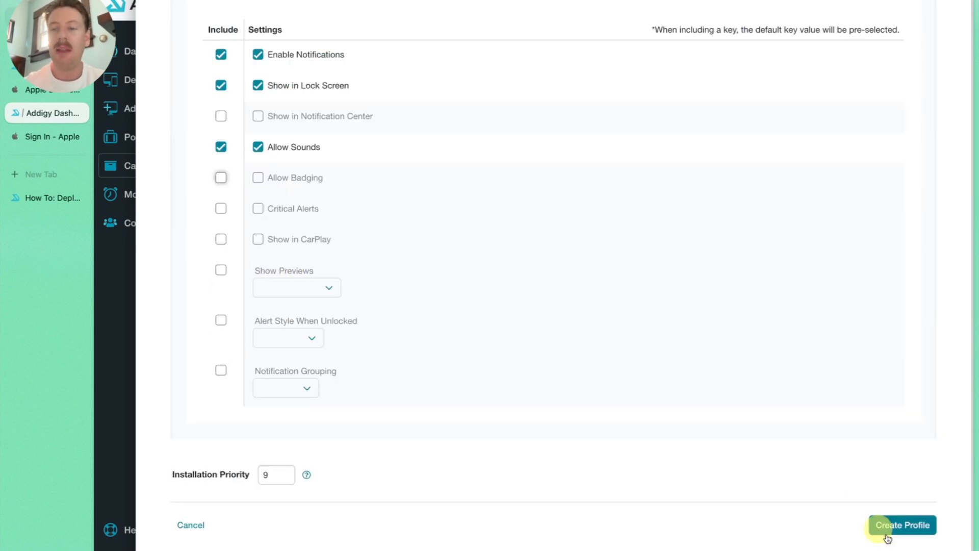